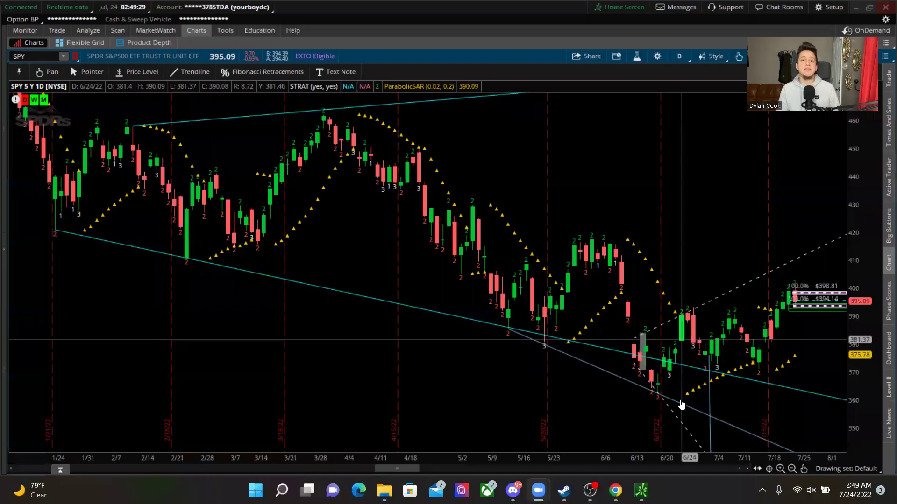
Expand the left sidebar and browse the list of gadgets to add
left_click(4, 255)
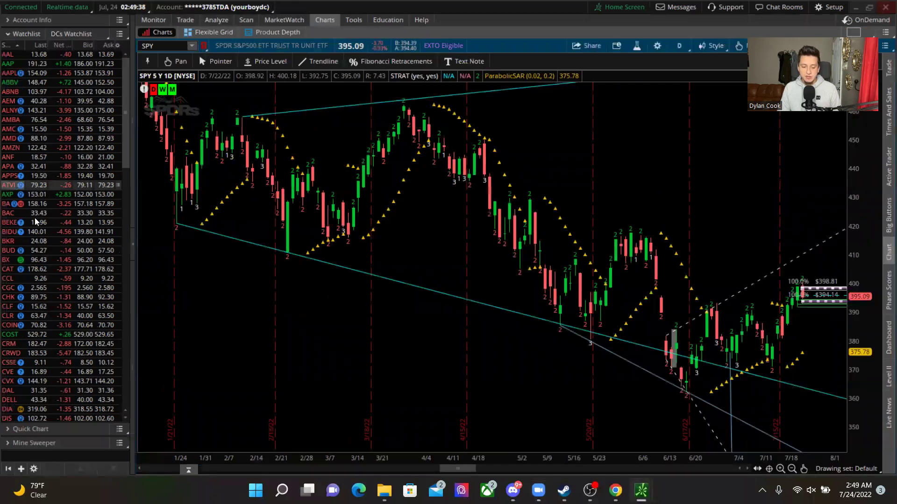
left_click(19, 34)
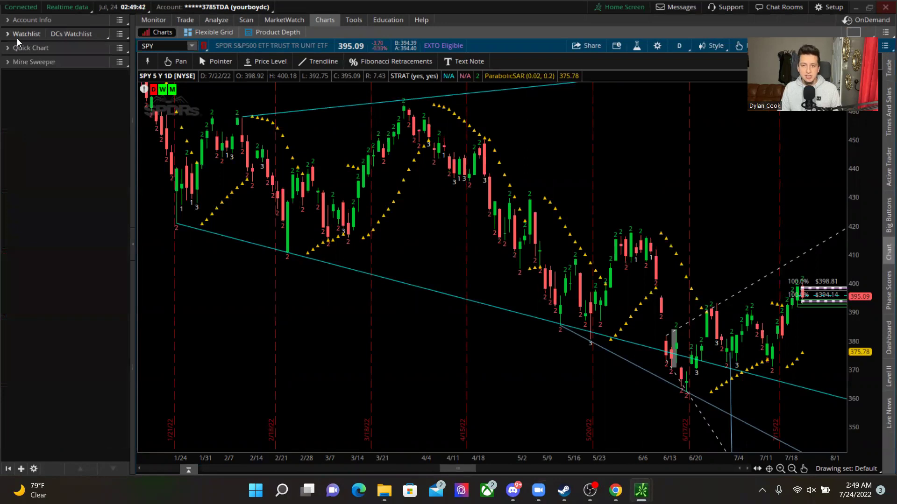
left_click(20, 469)
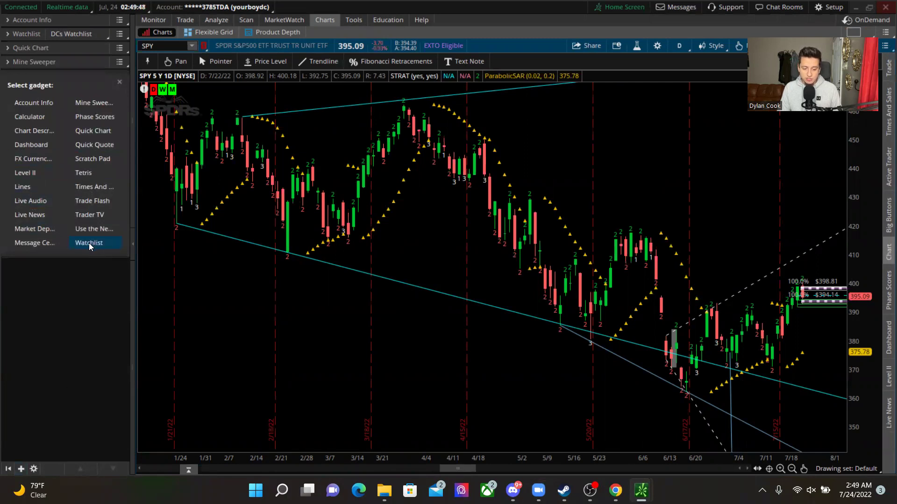
left_click(118, 82)
Re-expand the watchlist section and look through its options menu
left_click(37, 35)
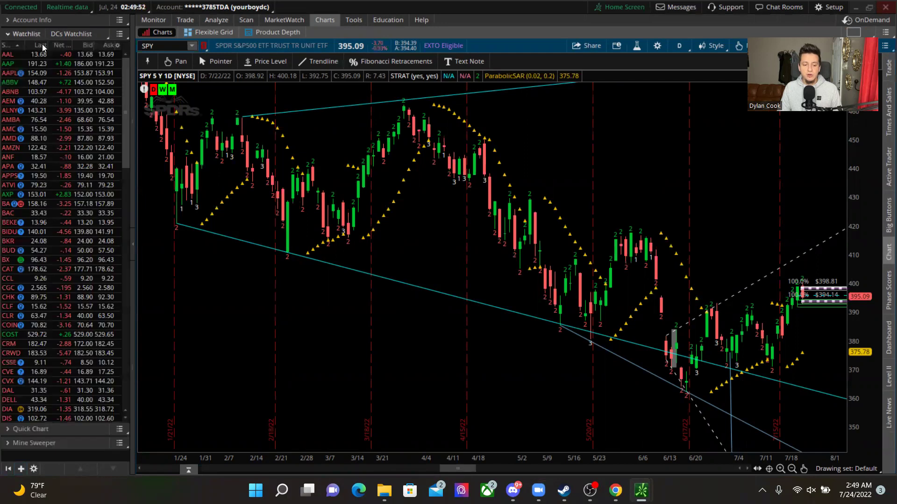
left_click(93, 33)
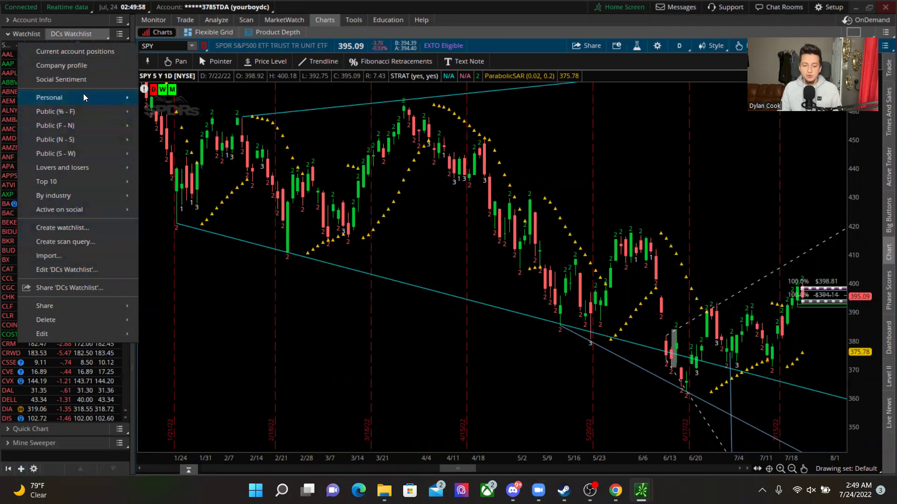
mouse_move(85, 97)
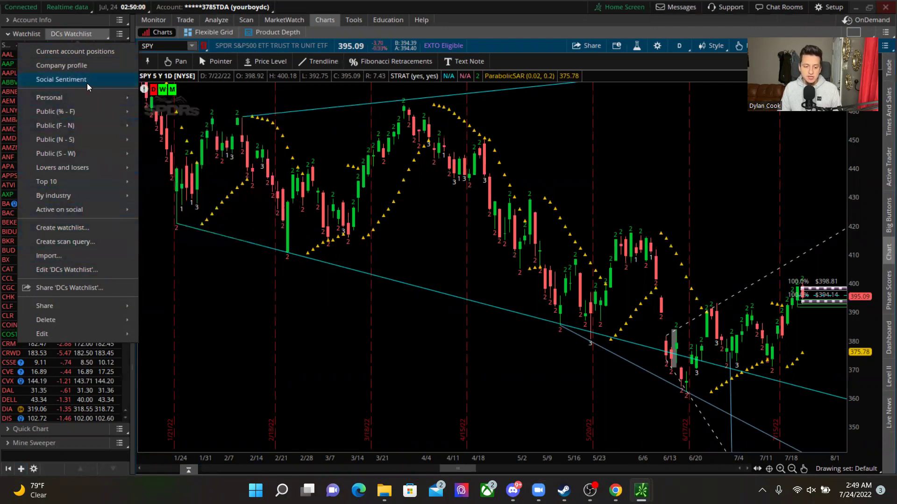
left_click(88, 19)
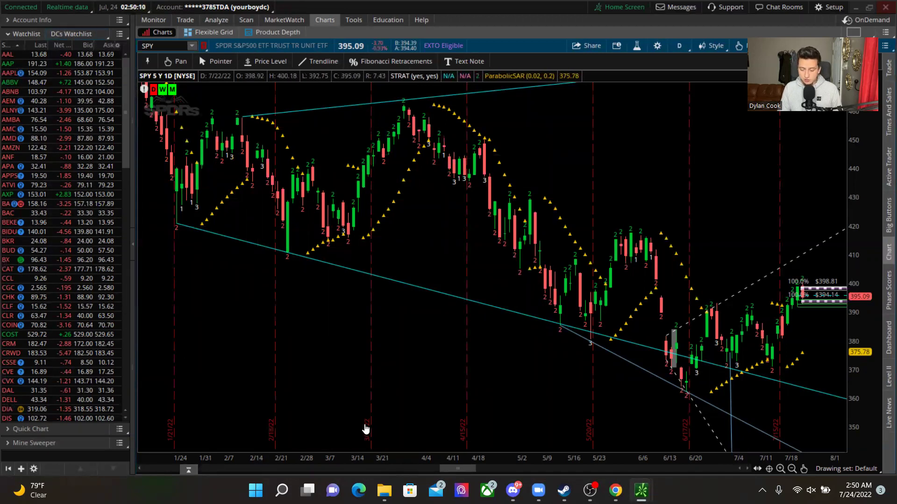
Bring the Watchlist Main window forward and drag it down and right, out of the way
mouse_move(641, 491)
left_click(710, 437)
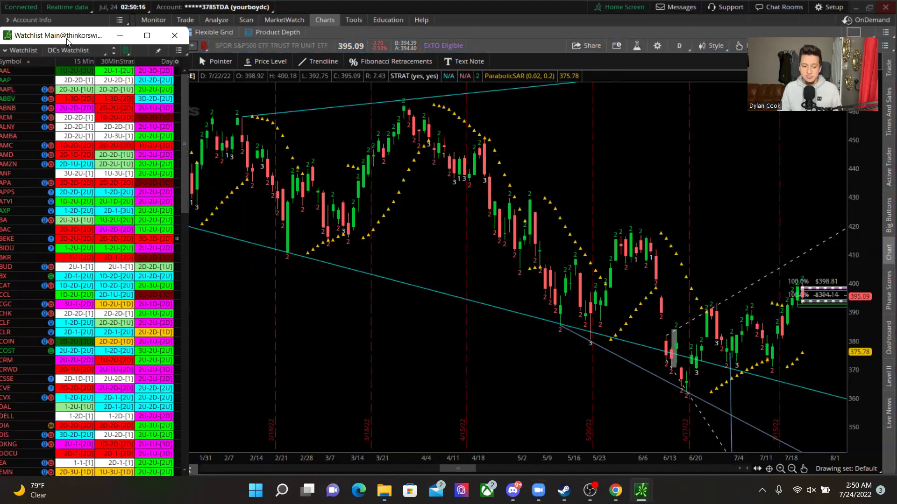
left_click_drag(69, 41, 75, 40)
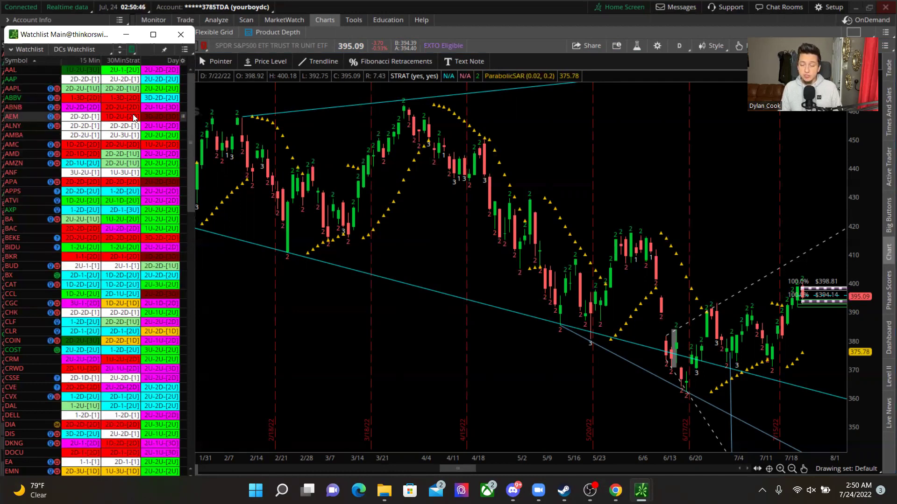
left_click_drag(130, 37, 127, 66)
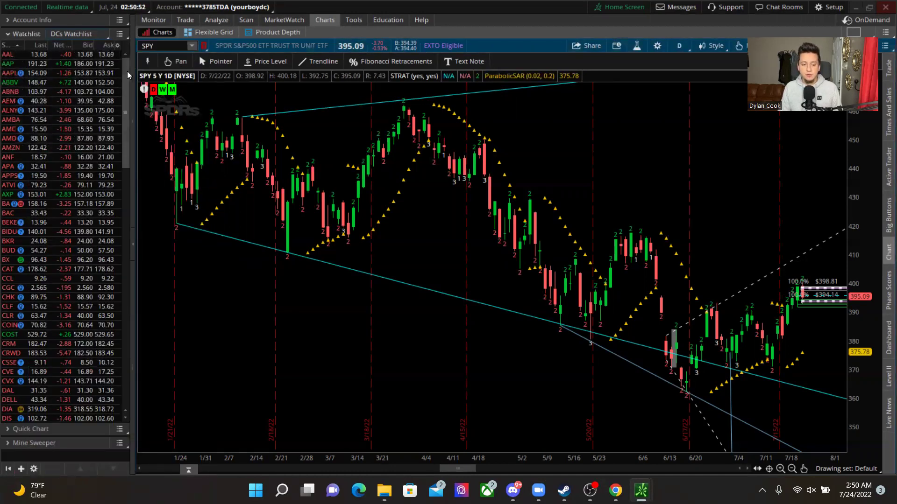
Widen the watchlist and remove the Last, Net Change, Bid and Ask columns, leaving only Symbol
mouse_move(133, 74)
left_mouse_down()
mouse_move(196, 68)
mouse_move(125, 70)
left_mouse_up()
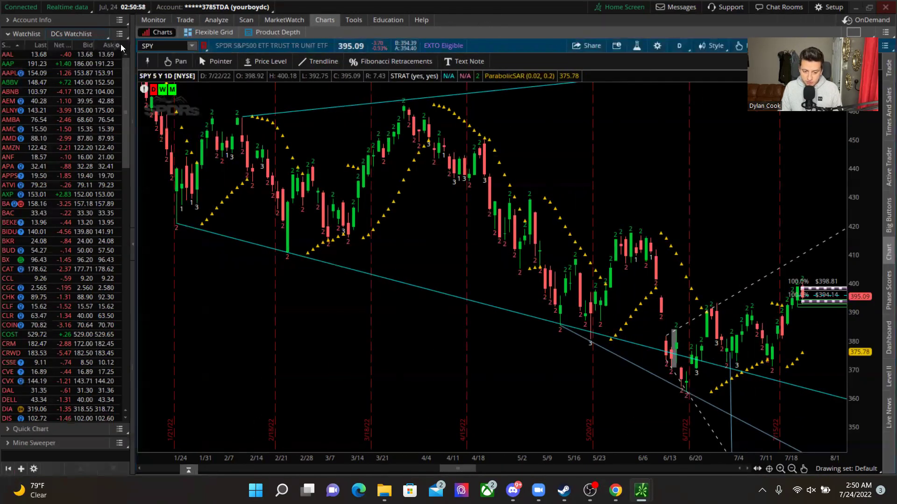
left_click(118, 46)
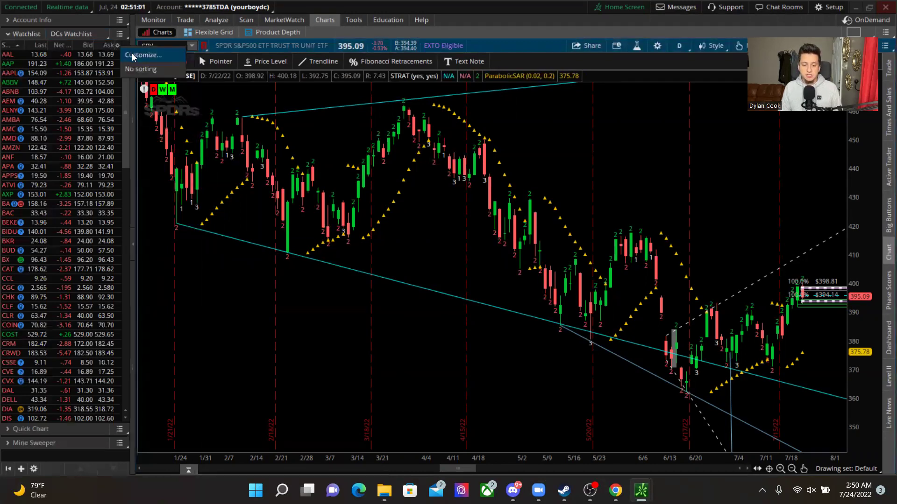
left_click(133, 55)
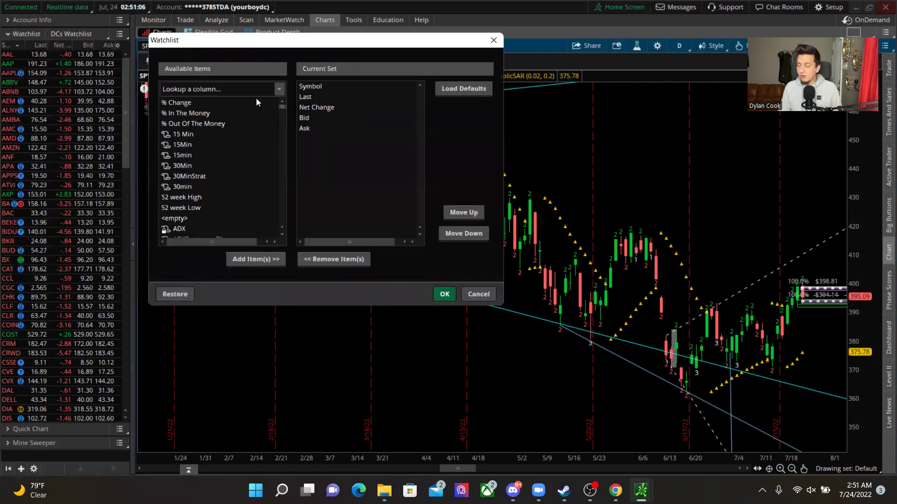
double_click(306, 96)
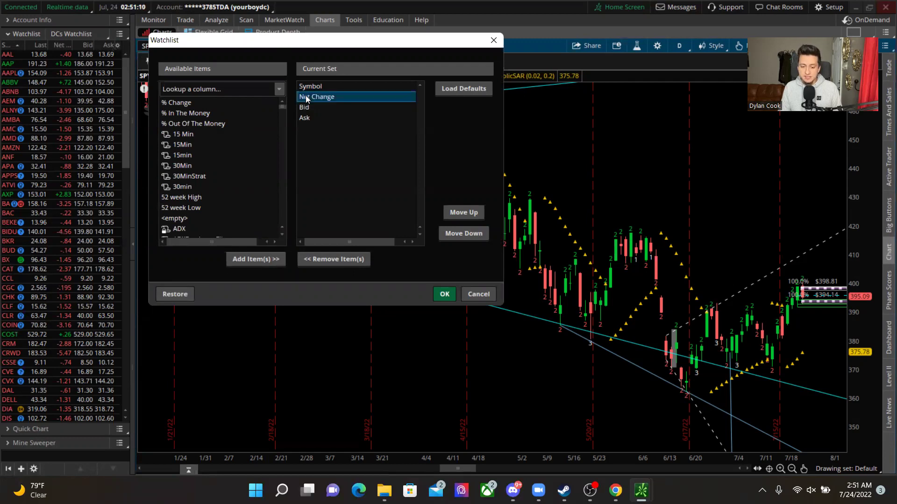
double_click(306, 97)
double_click(306, 97)
double_click(306, 96)
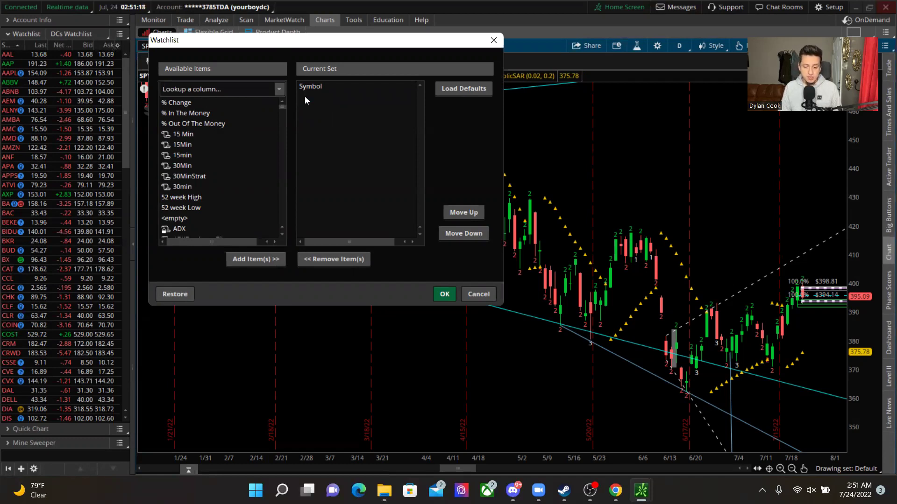
Search columns for 'custom' and open Custom12's formula in the thinkScript Editor
left_click(252, 89)
type("cu")
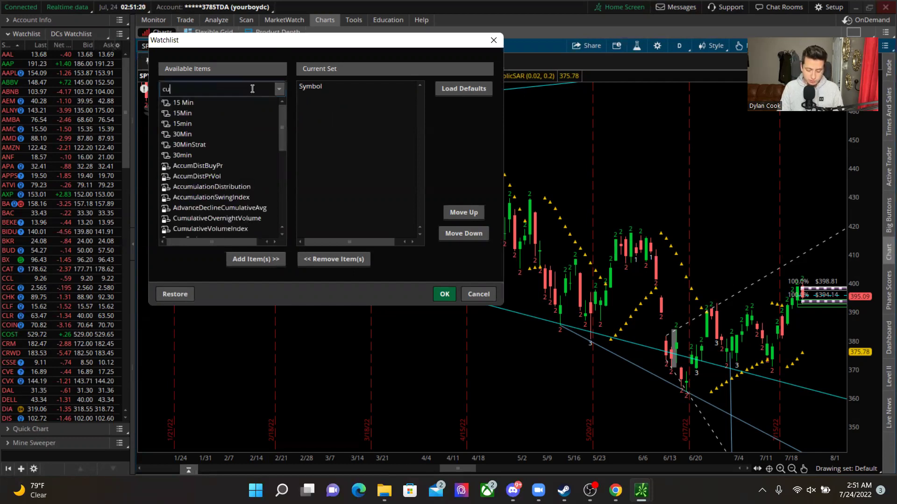
type("stom")
scroll(258, 103, "down", 1)
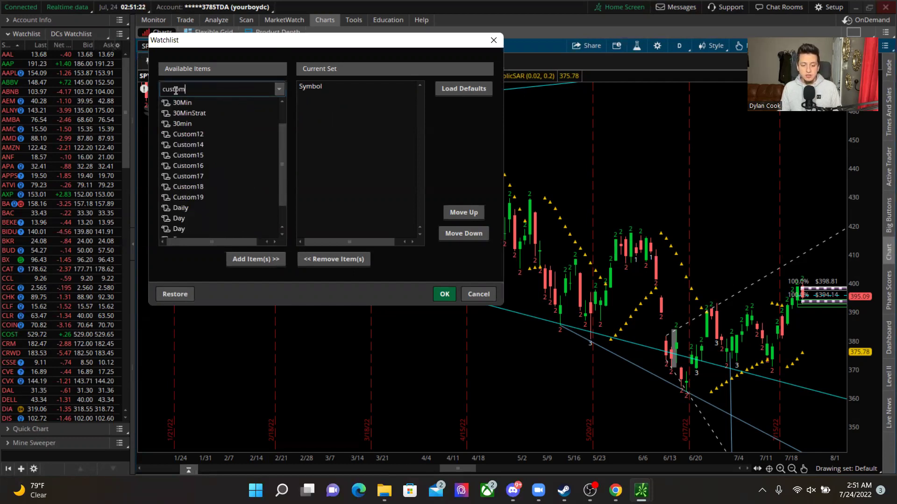
scroll(206, 132, "down", 1)
scroll(206, 122, "up", 1)
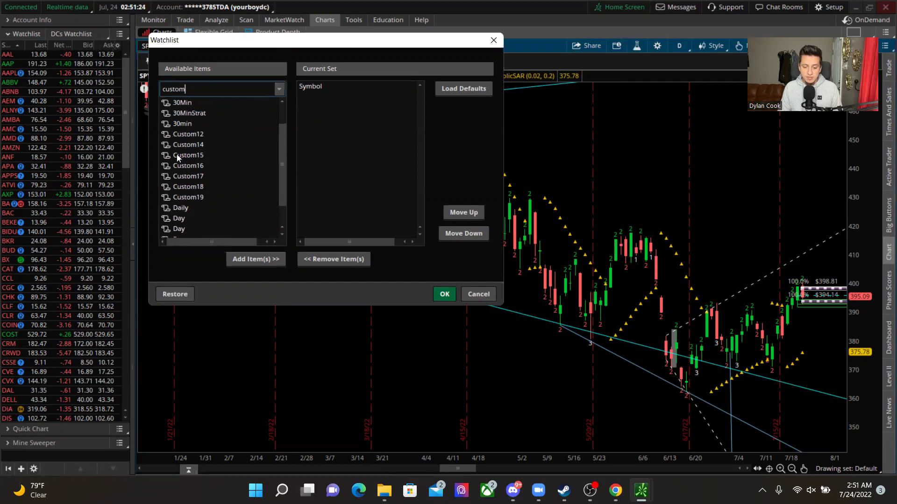
double_click(207, 135)
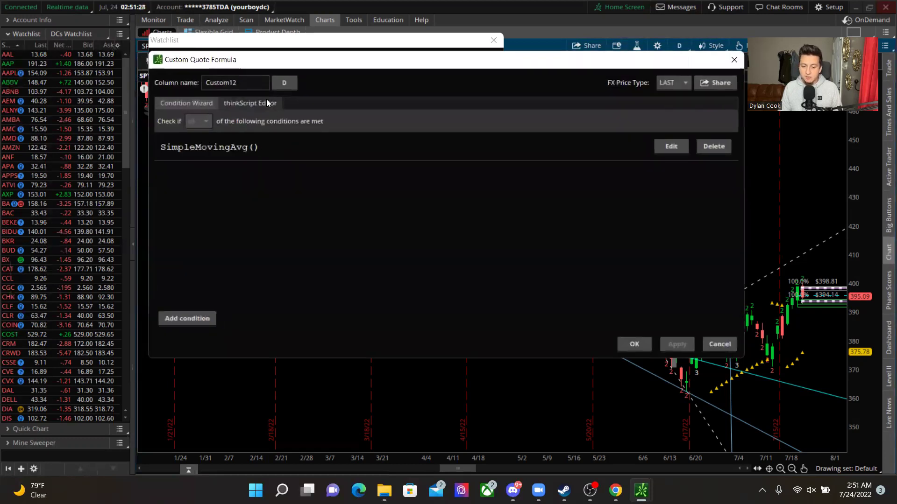
left_click(267, 100)
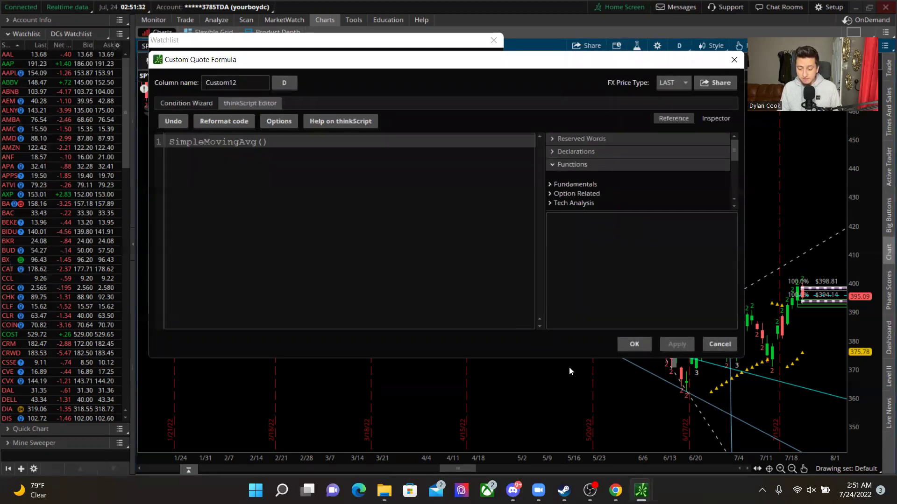
mouse_move(616, 490)
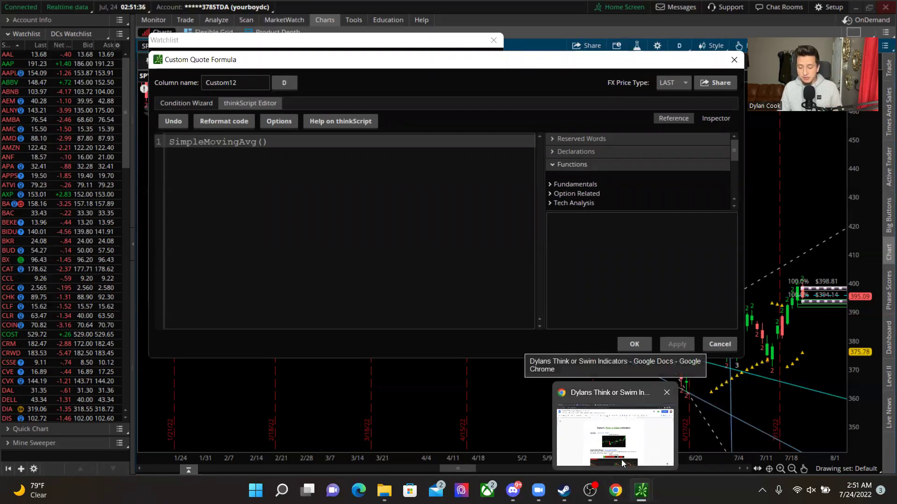
In the Google Docs indicators document, select the Strat watchlist column script
left_click(622, 463)
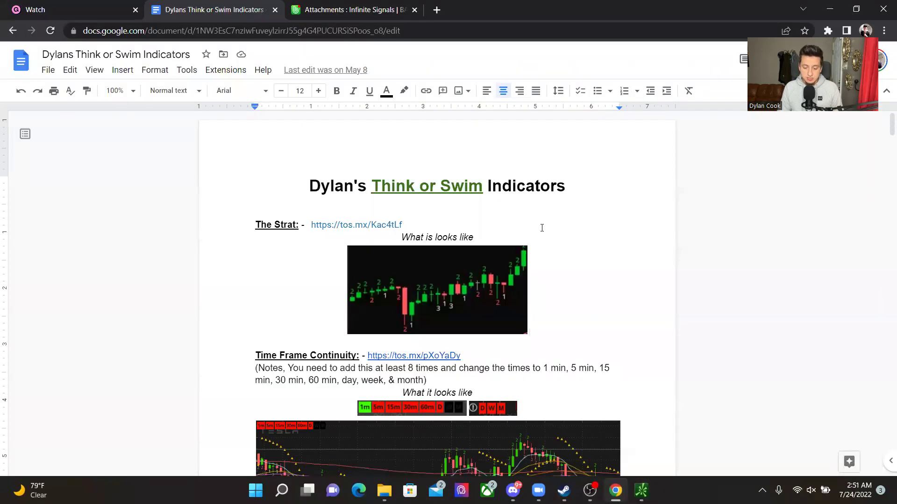
scroll(698, 257, "down", 2)
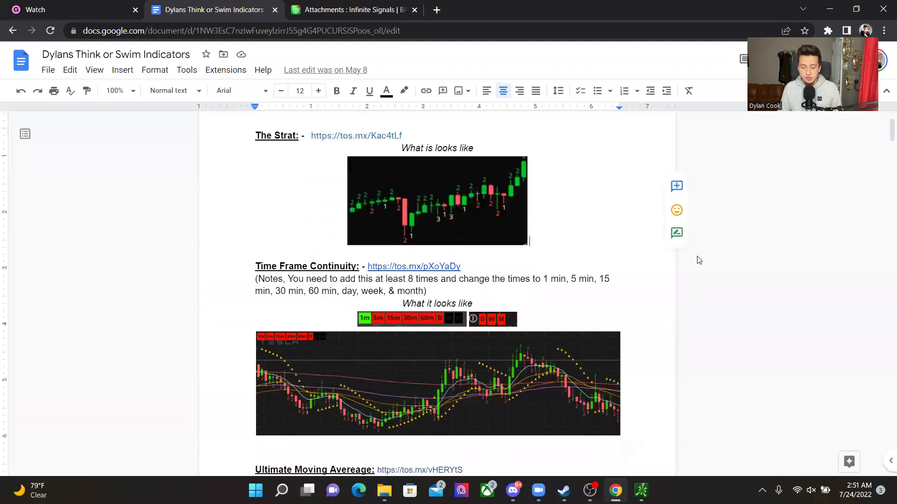
scroll(699, 257, "down", 10)
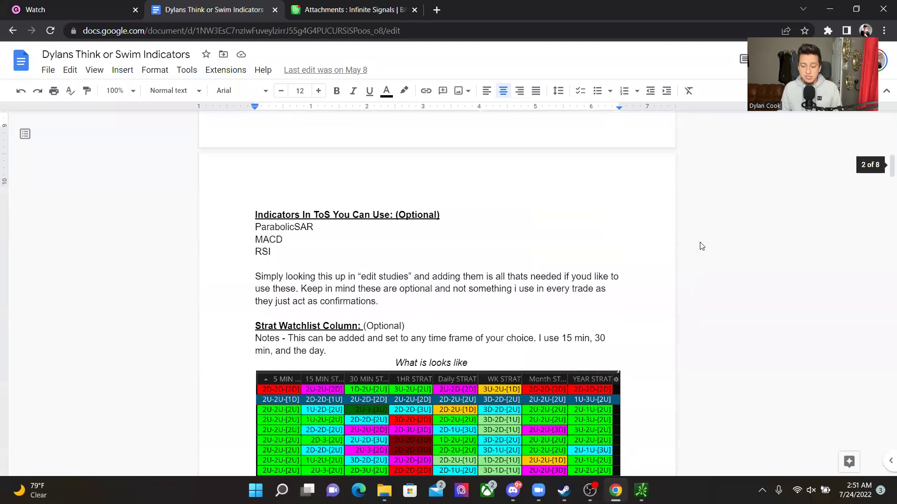
scroll(701, 246, "down", 3)
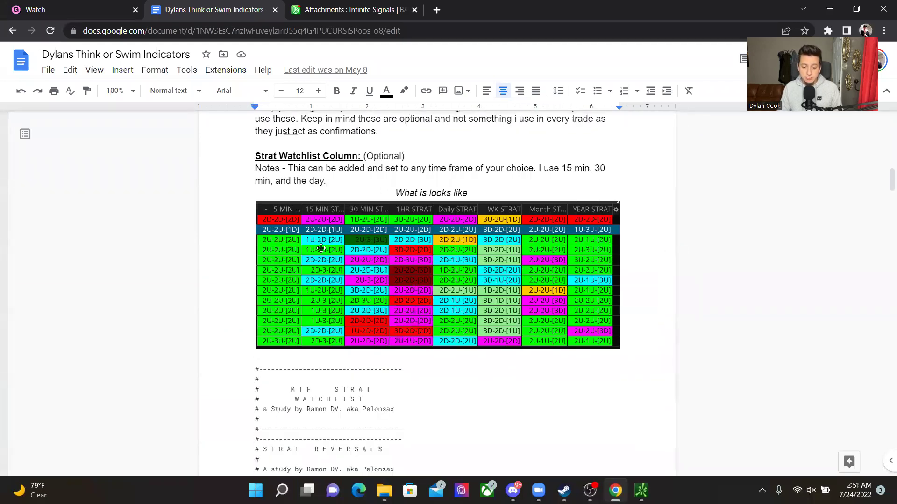
scroll(403, 251, "down", 3)
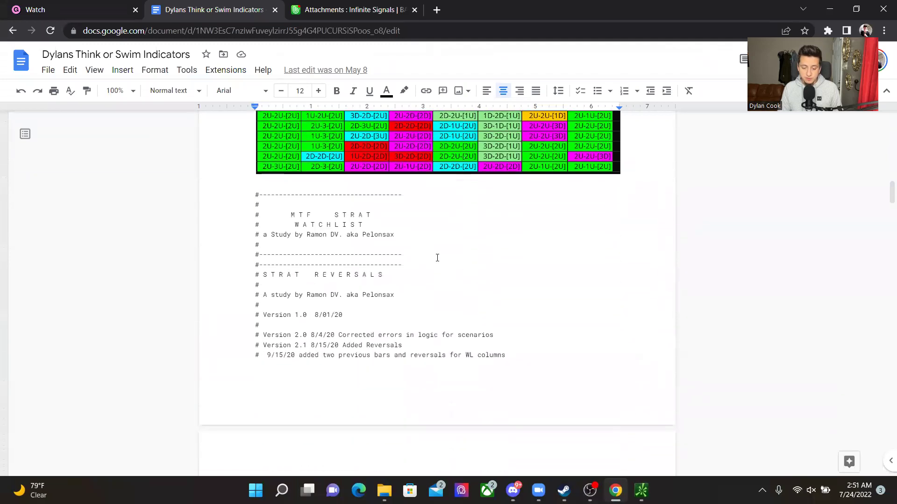
left_click_drag(253, 192, 404, 194)
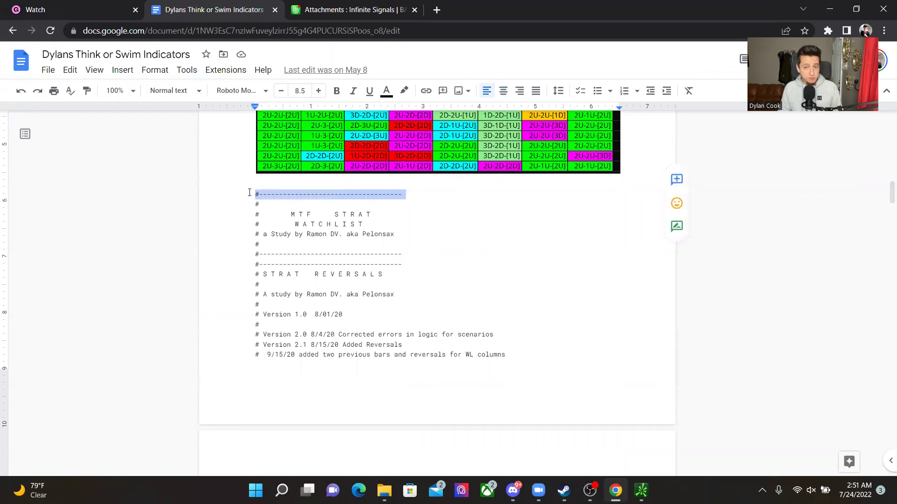
left_click(407, 196)
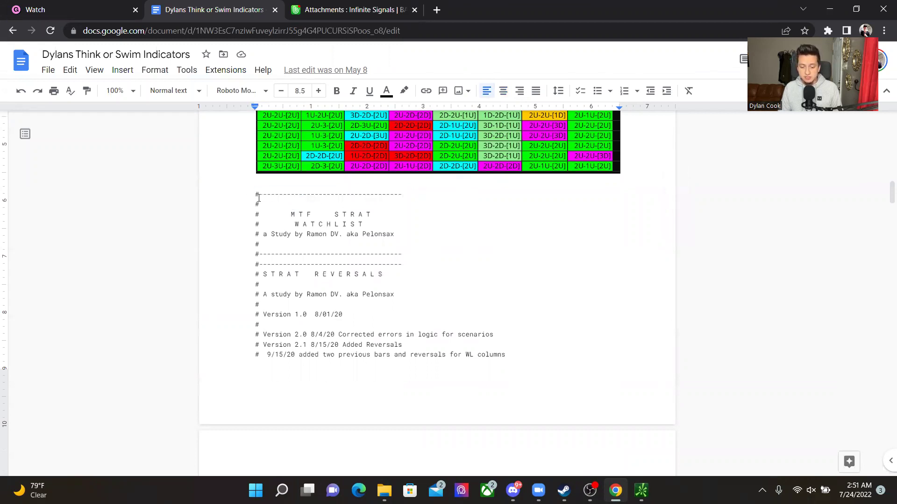
left_click_drag(254, 193, 344, 254)
scroll(530, 340, "down", 8)
scroll(531, 332, "down", 15)
scroll(536, 316, "down", 10)
scroll(538, 306, "down", 10)
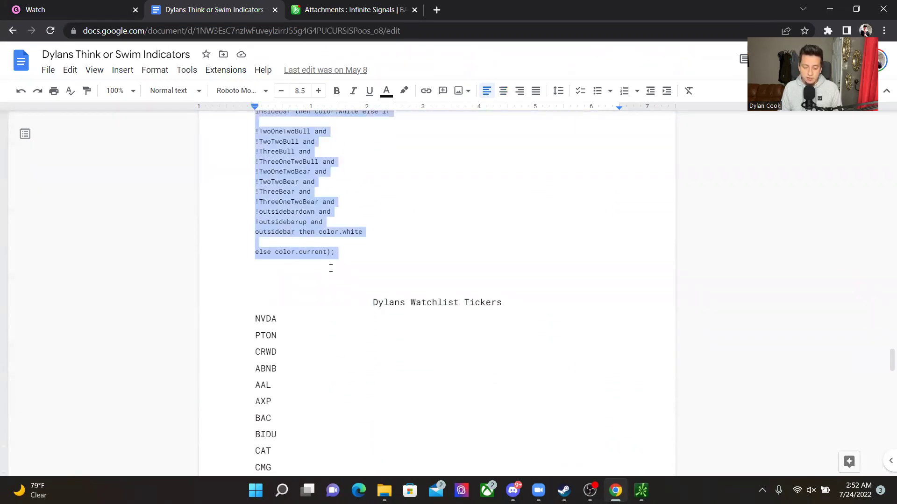
Copy the selected script and return to thinkorswim's Custom Quote Formula window
right_click(310, 203)
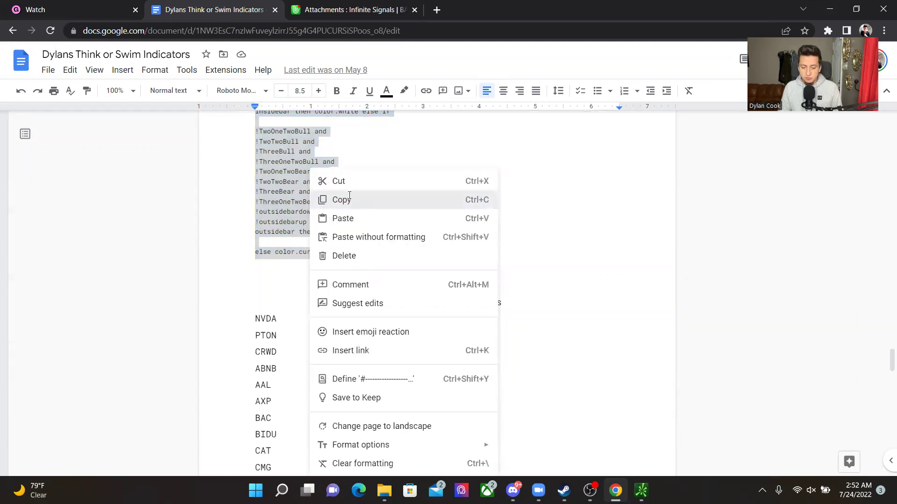
left_click(343, 200)
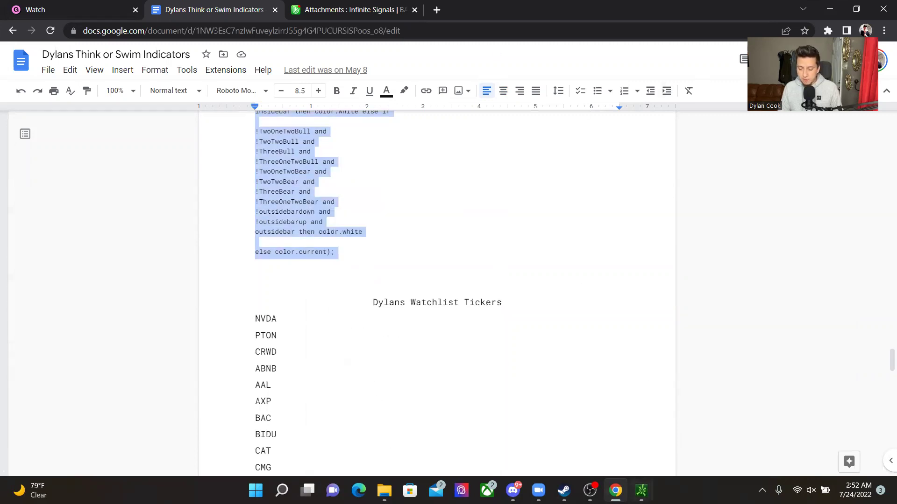
left_click(641, 491)
left_click(656, 449)
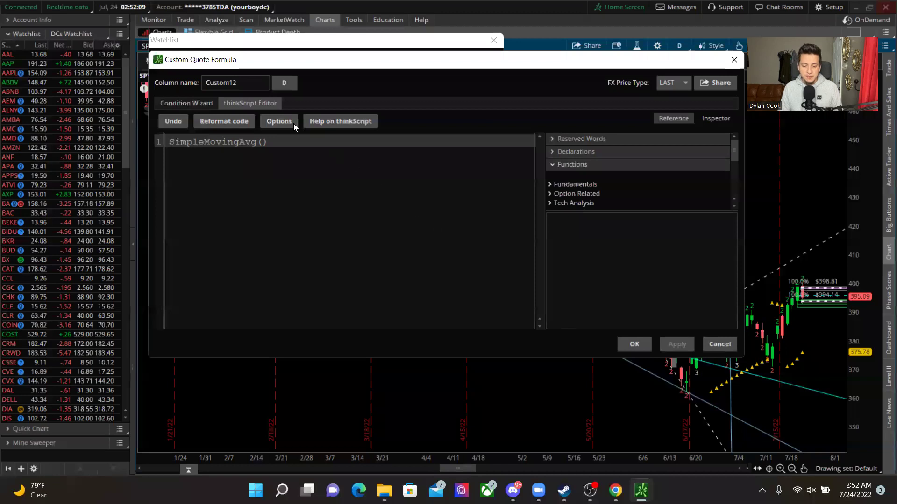
Replace the SimpleMovingAvg() placeholder with the pasted Strat script
triple_click(231, 142)
right_click(232, 148)
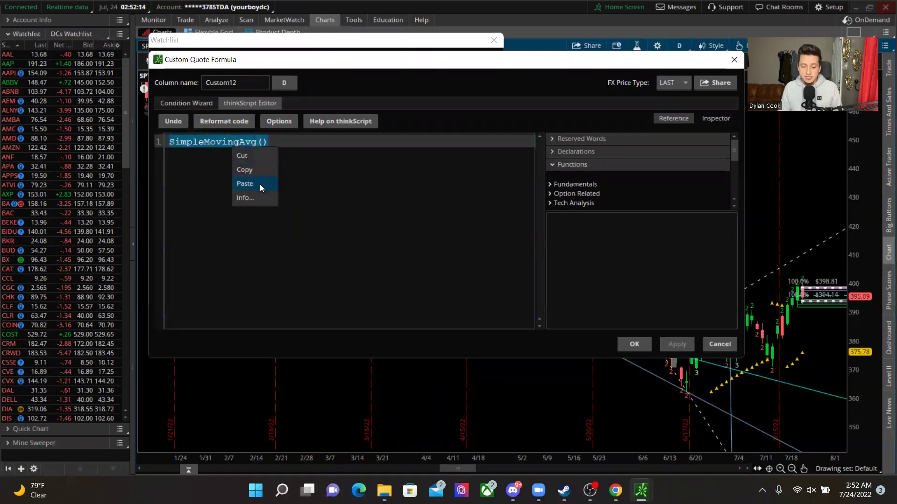
left_click(245, 183)
scroll(287, 187, "up", 20)
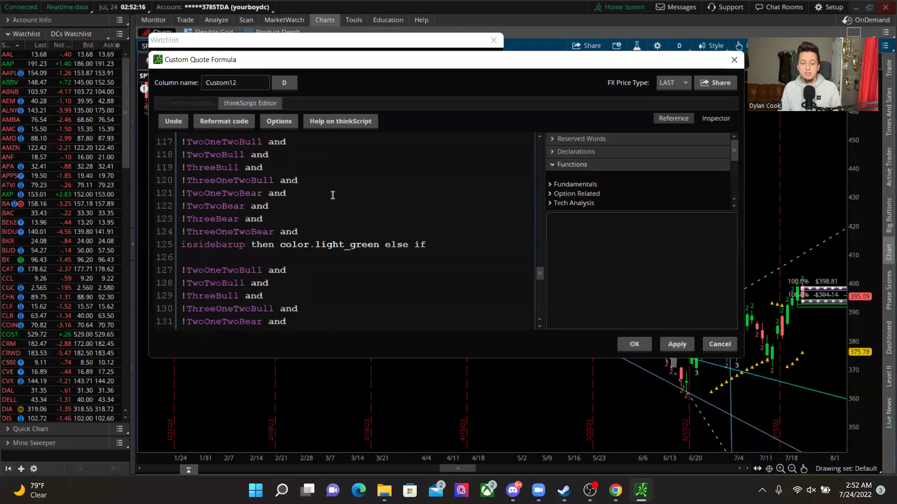
scroll(336, 195, "up", 4)
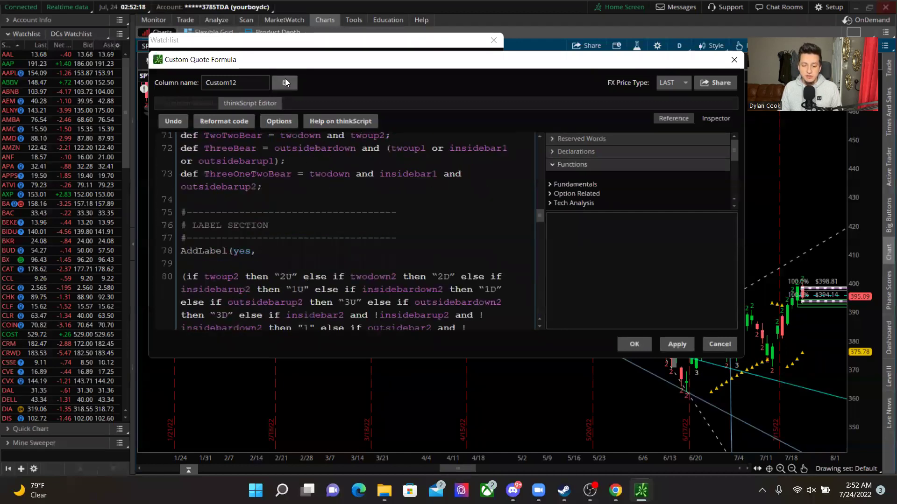
Set the aggregation to Day, rename the column 'Day', and save the formula
left_click(286, 82)
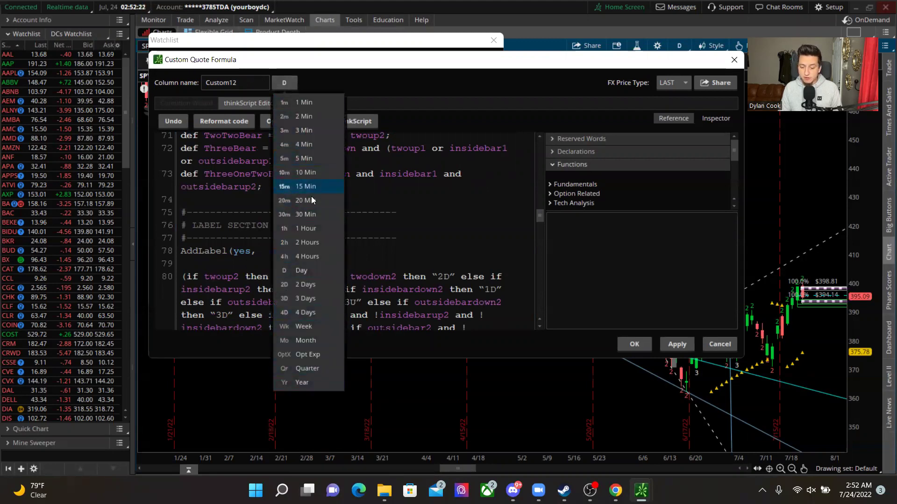
left_click(314, 271)
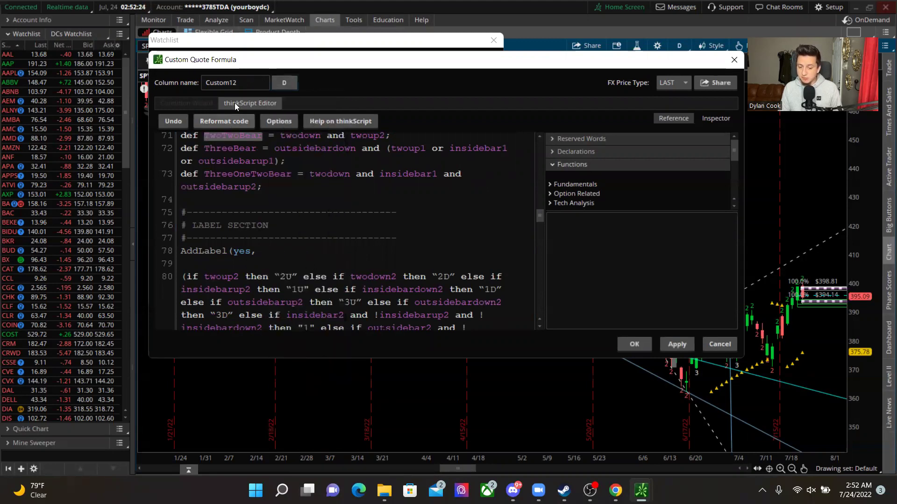
double_click(234, 83)
type("Day")
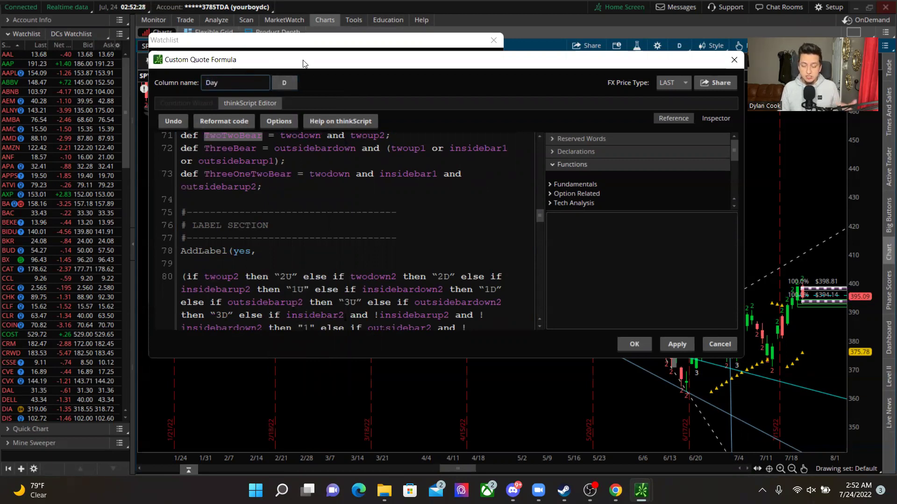
left_click(633, 344)
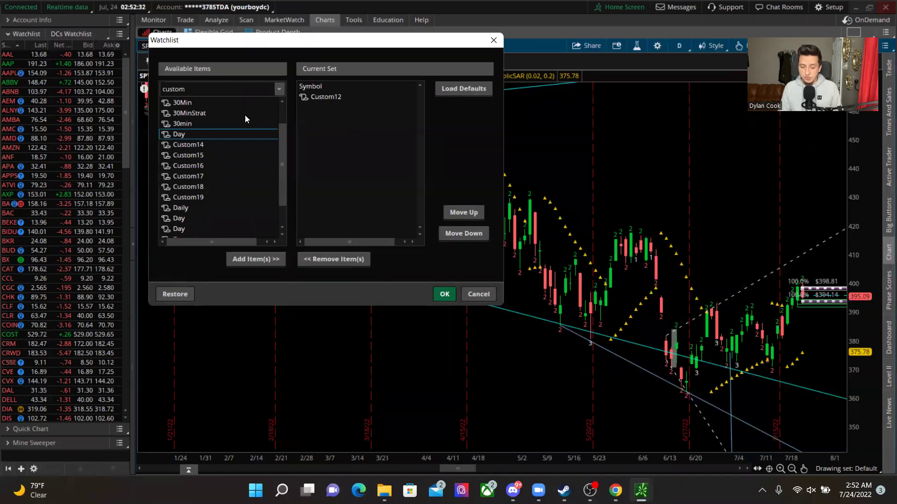
Apply the new Day column to the watchlist and scroll through the tickers
left_click(443, 295)
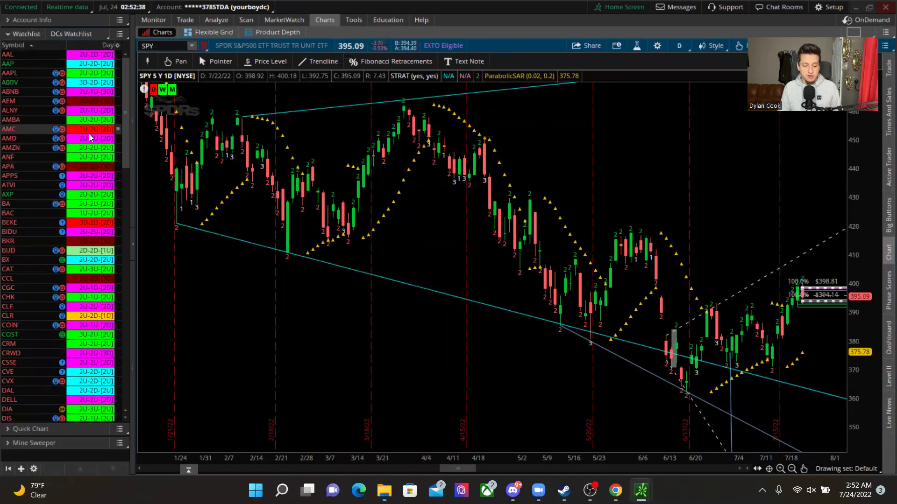
scroll(70, 201, "down", 15)
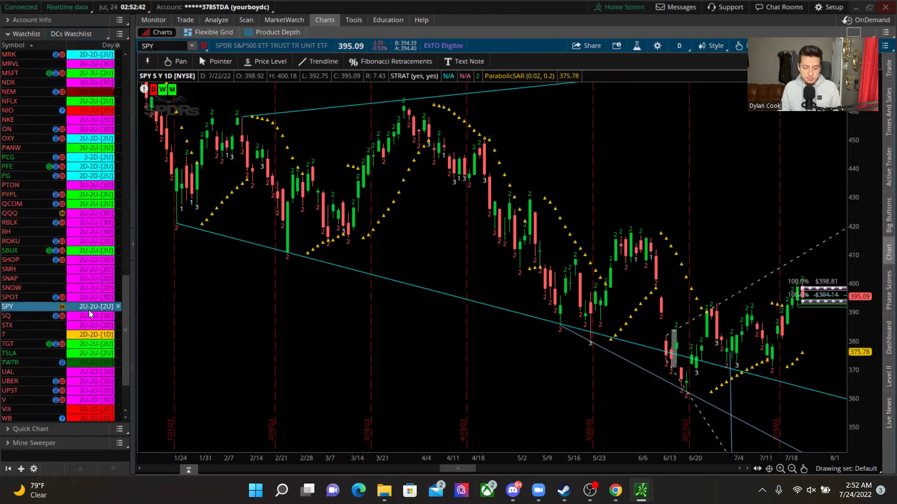
scroll(752, 240, "down", 3)
Zoom the chart into the recent bars and switch it to AT&T (T)
left_click_drag(710, 242, 804, 287)
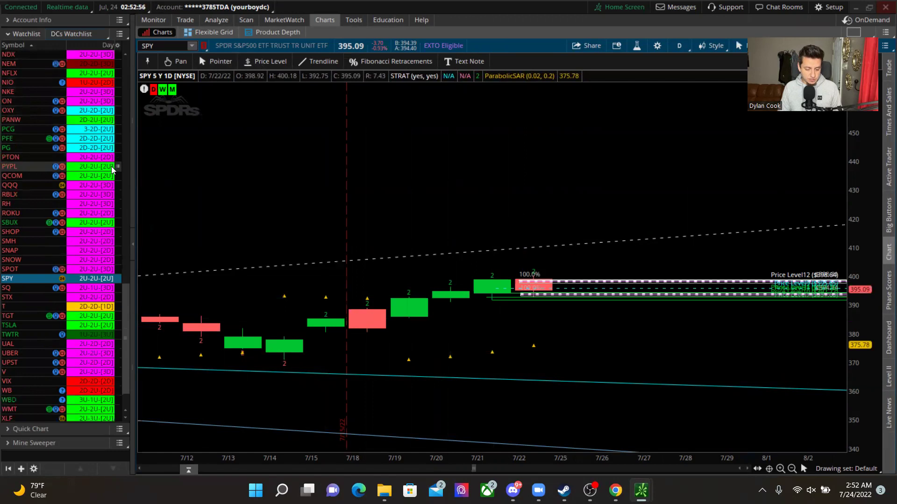
scroll(124, 213, "down", 3)
left_click(28, 267)
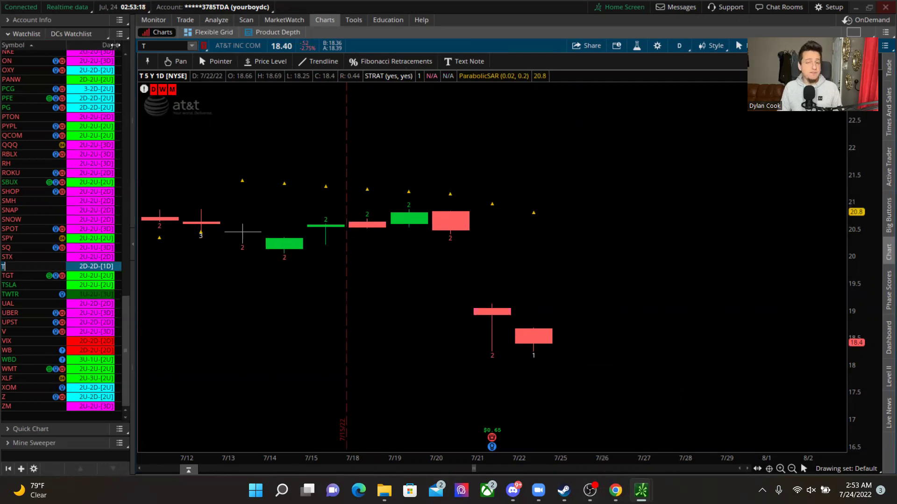
Open the column customization, search 'cust', and open Custom14's thinkScript Editor
left_click(117, 45)
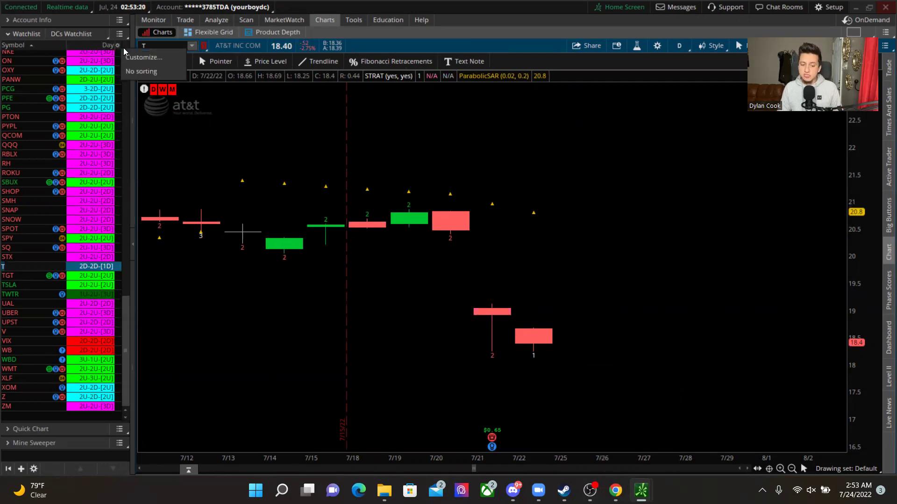
left_click(131, 57)
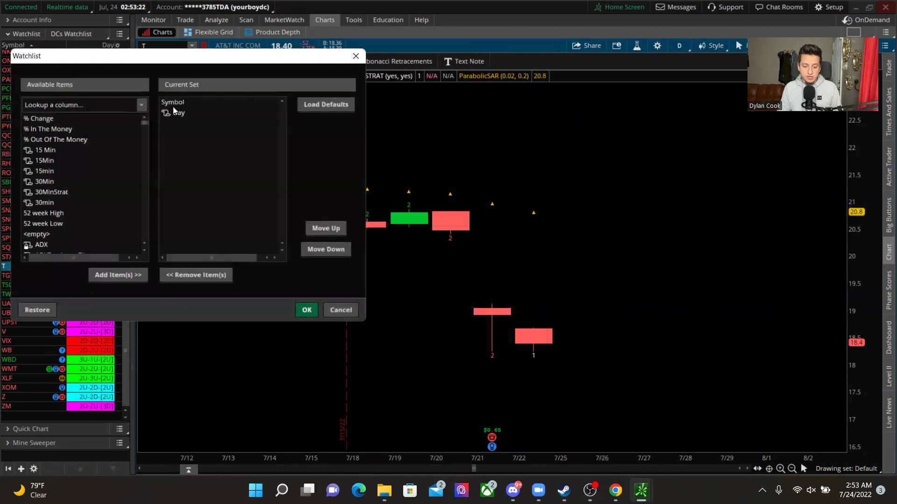
left_click(85, 104)
type("cust")
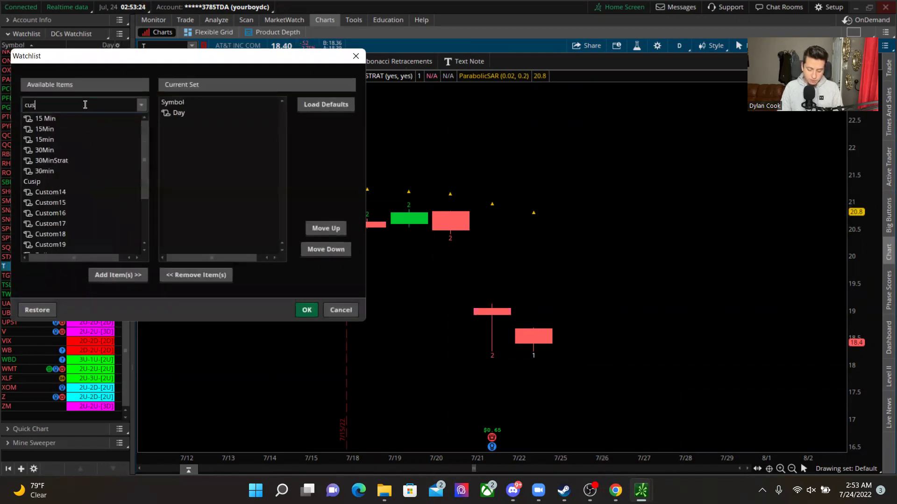
double_click(70, 182)
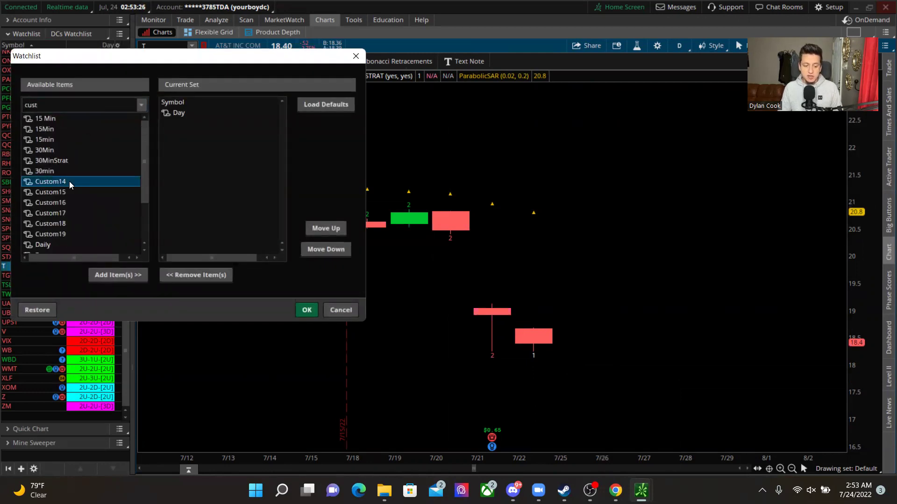
left_click(225, 103)
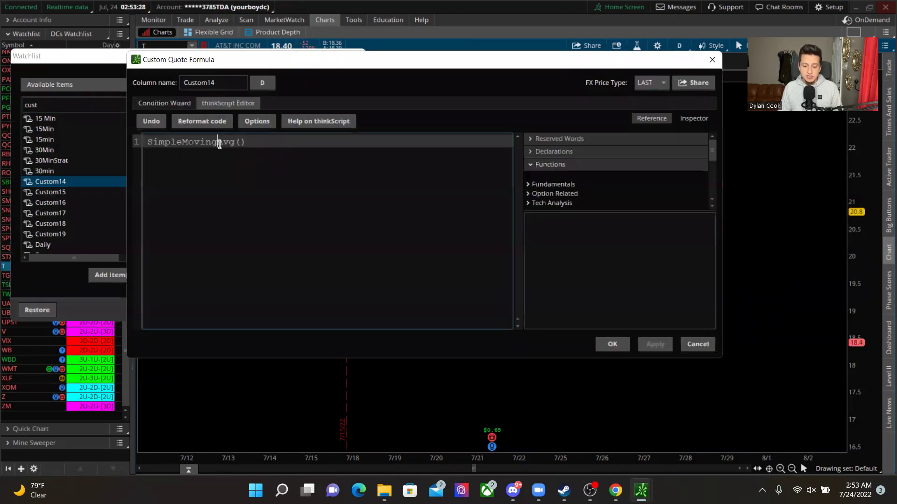
Paste the Strat script, set 15 Min aggregation, rename the column '15Min', and save
triple_click(219, 144)
key("ctrl+v")
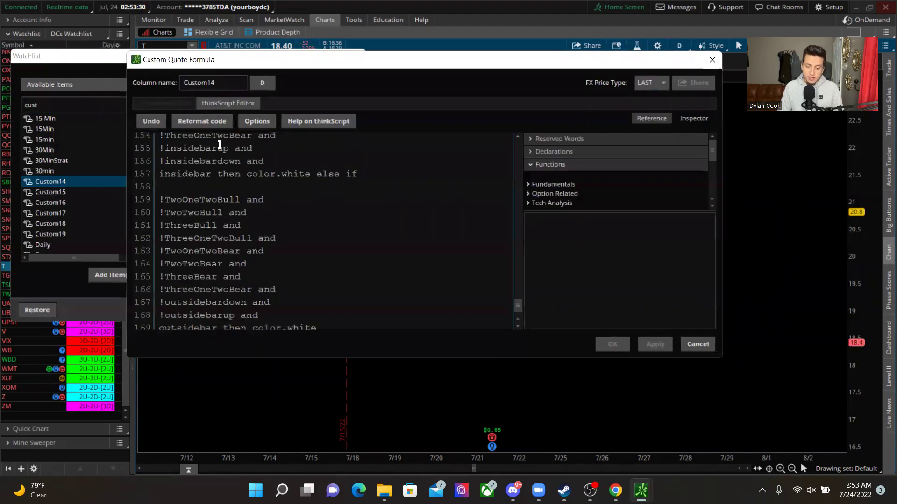
left_click(262, 83)
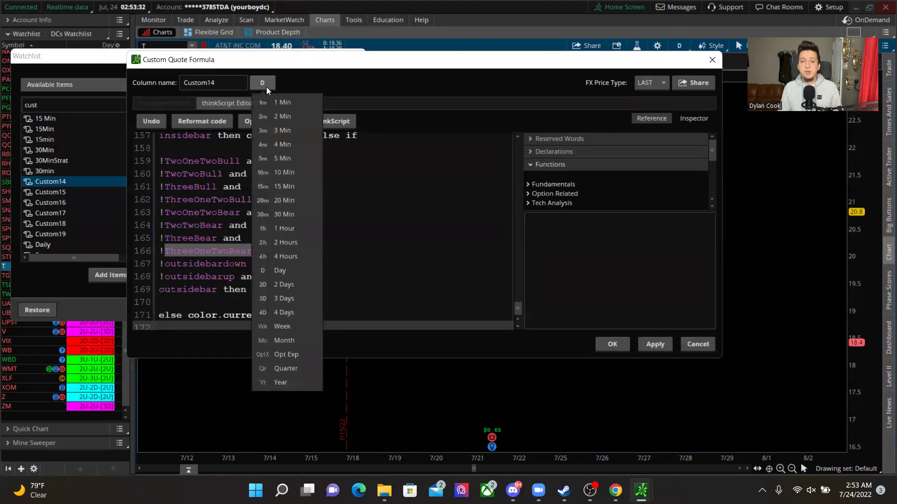
left_click(297, 184)
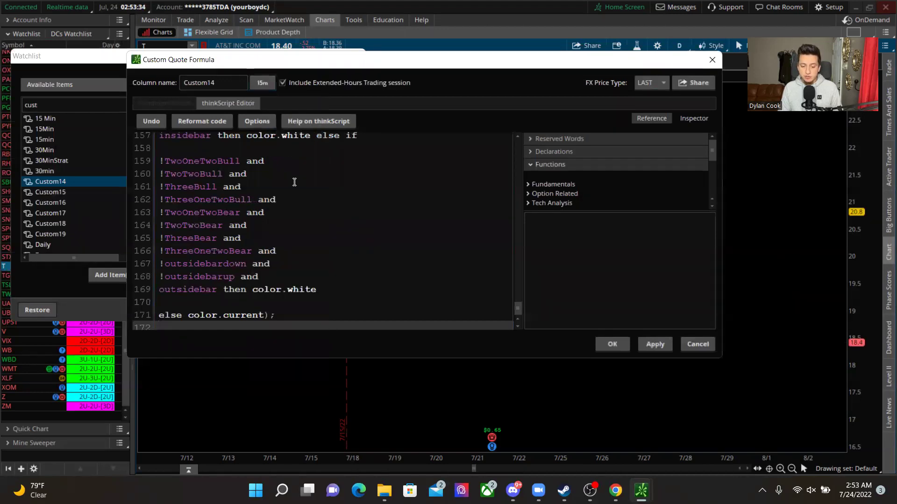
double_click(218, 83)
type("15Min")
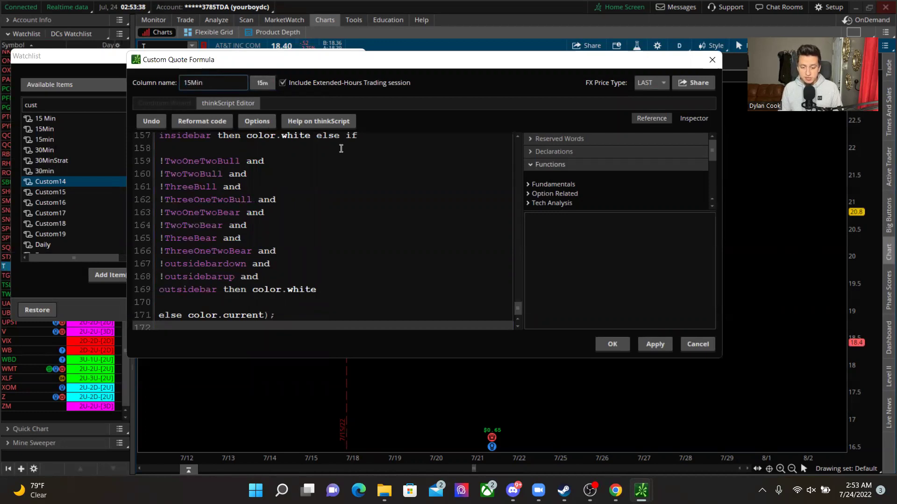
left_click(613, 344)
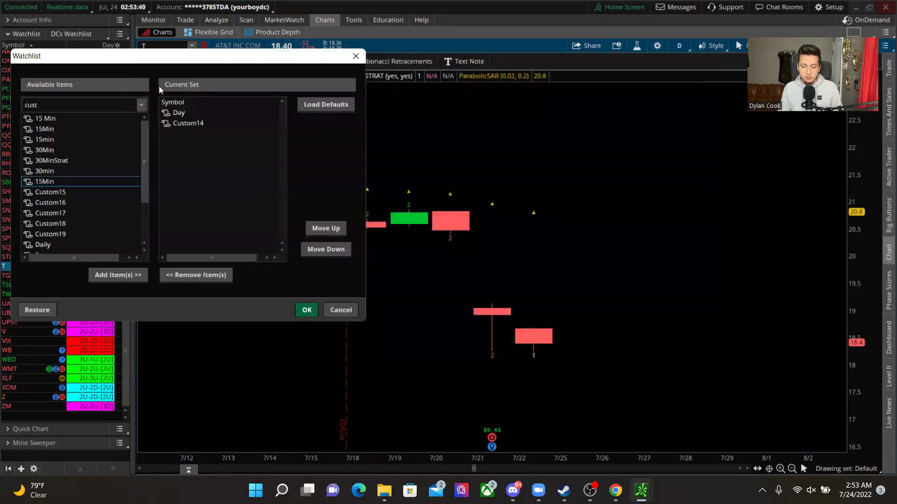
Rename Custom15 to '30 Min', set 30 Min aggregation, paste the Strat script, and save
left_click(62, 101)
double_click(60, 193)
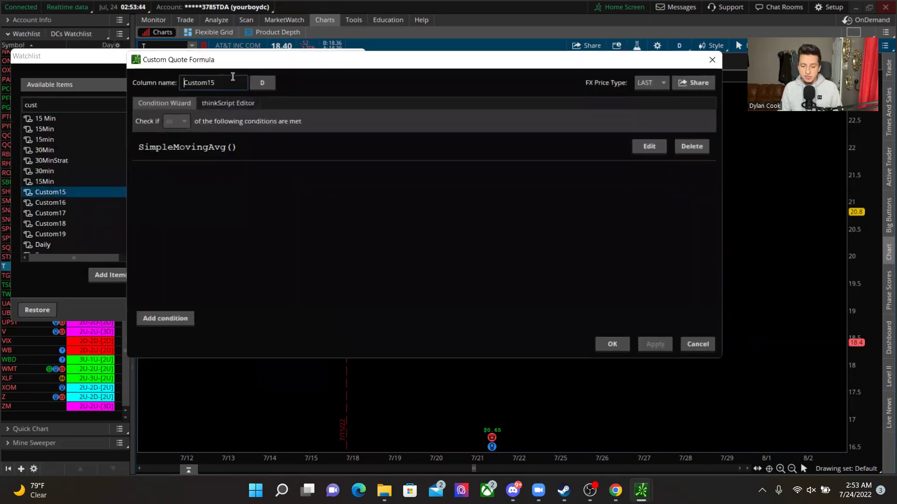
double_click(232, 77)
type("30")
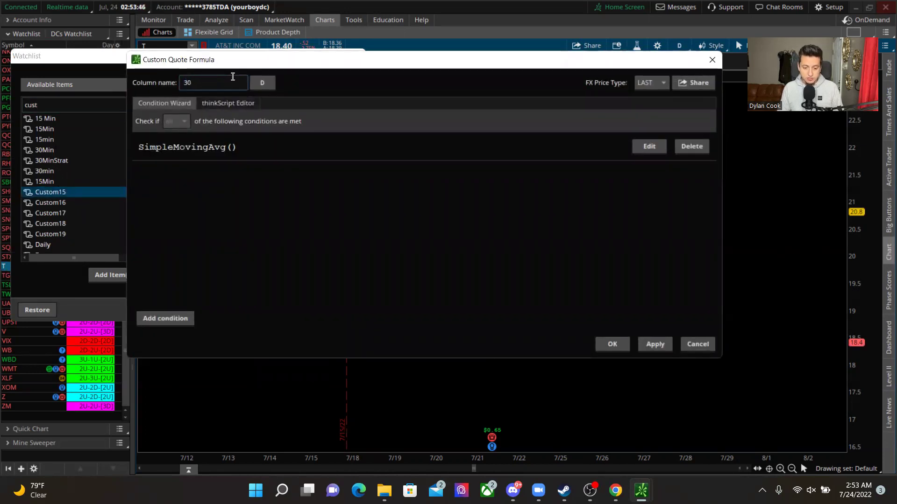
type(" Min")
left_click(259, 82)
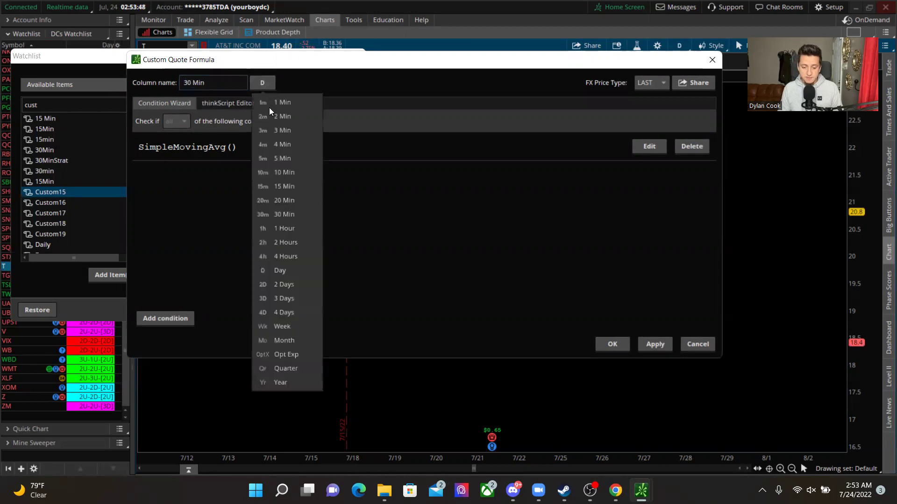
left_click(287, 214)
left_click(230, 104)
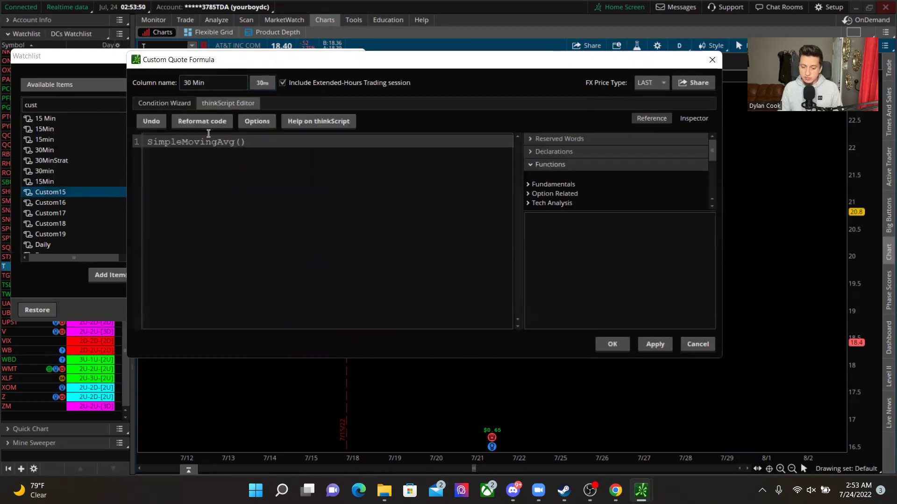
triple_click(200, 143)
key("ctrl+v")
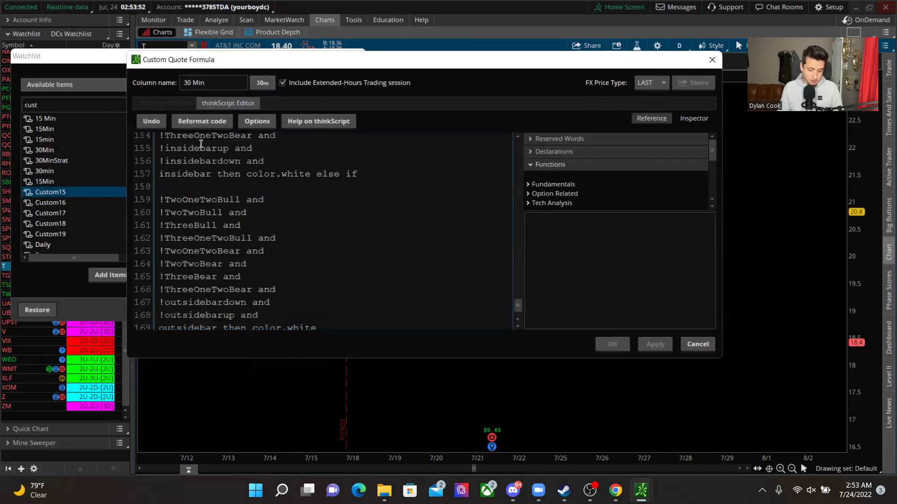
left_click(612, 348)
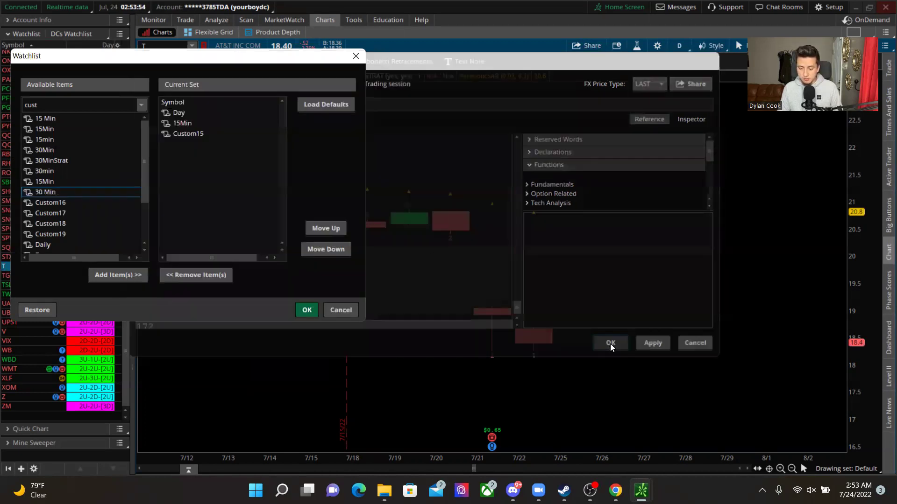
double_click(94, 102)
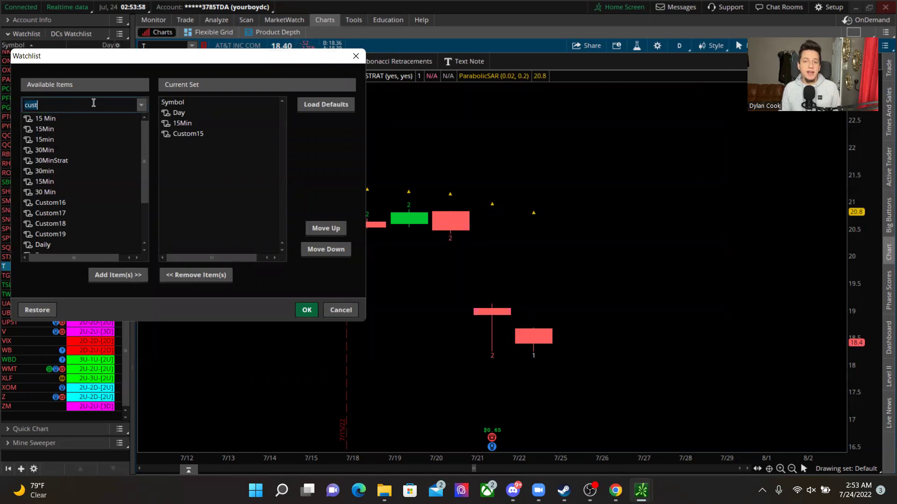
Open Custom16's thinkScript Editor and delete the SimpleMovingAvg() placeholder line
double_click(75, 201)
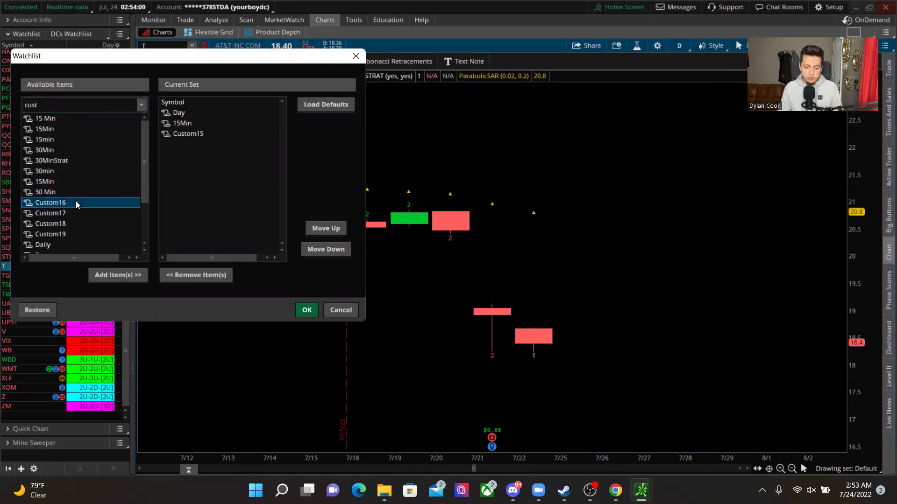
left_click(246, 100)
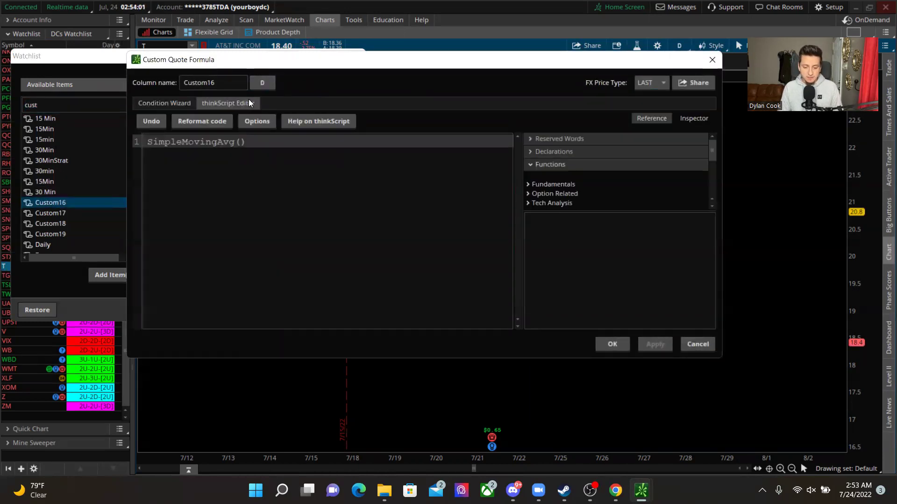
double_click(214, 142)
left_click(215, 143)
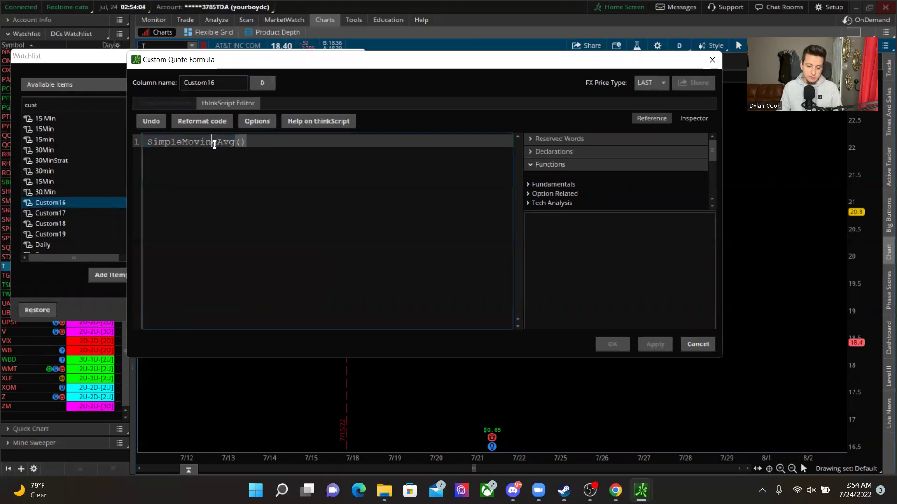
type("Avg")
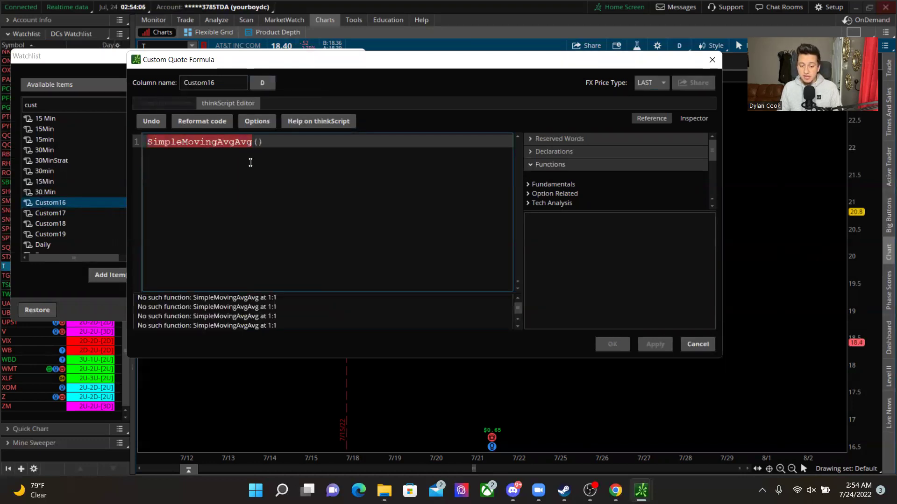
left_click_drag(264, 141, 146, 140)
key("BackSpace")
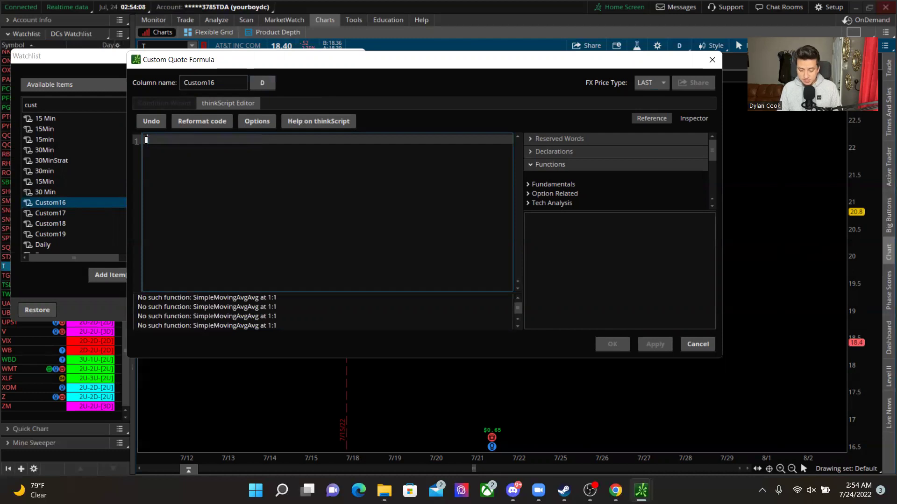
Copy the Strat script from the Google Doc and return to the formula editor
key("alt+Tab")
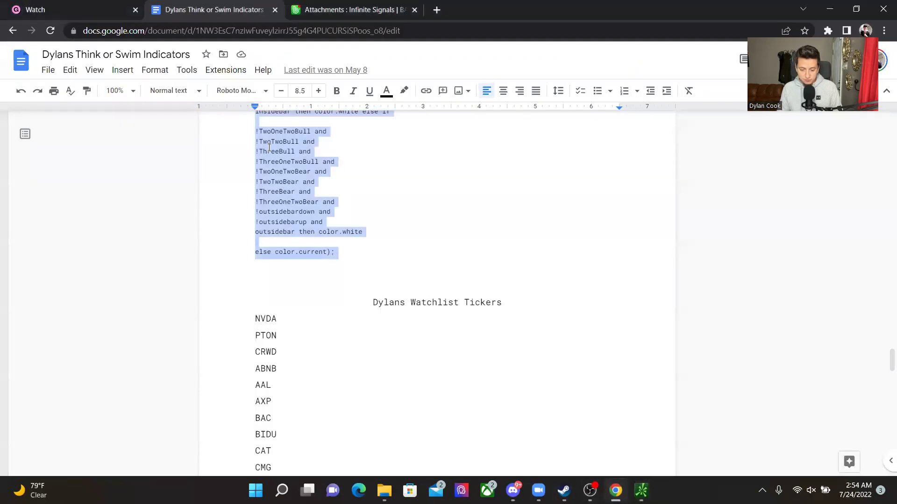
right_click(279, 153)
left_click(346, 185)
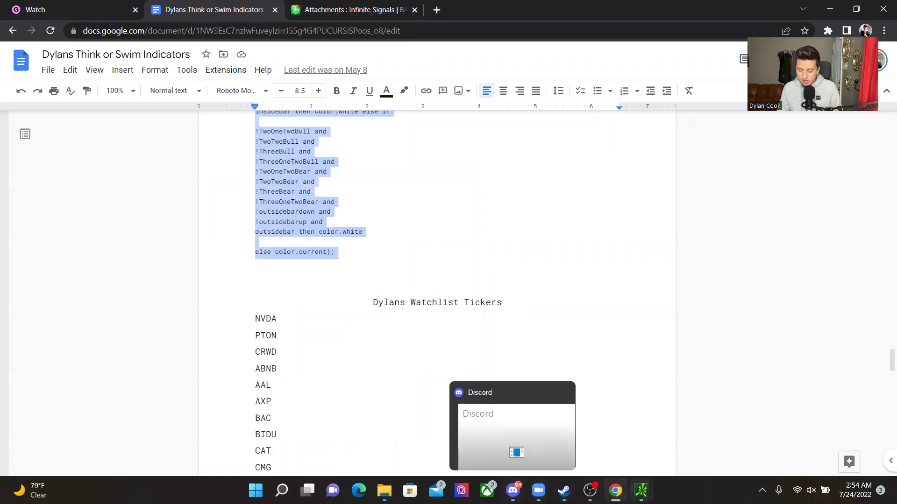
left_click(641, 490)
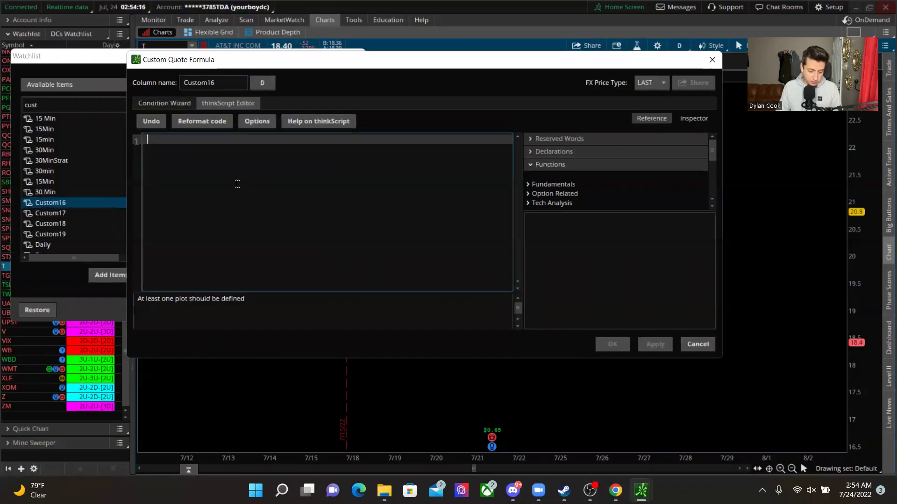
Paste the Strat script, set 1 Hour aggregation, name the column 'Hour', and apply it to the watchlist
key("ctrl+v")
left_click(262, 84)
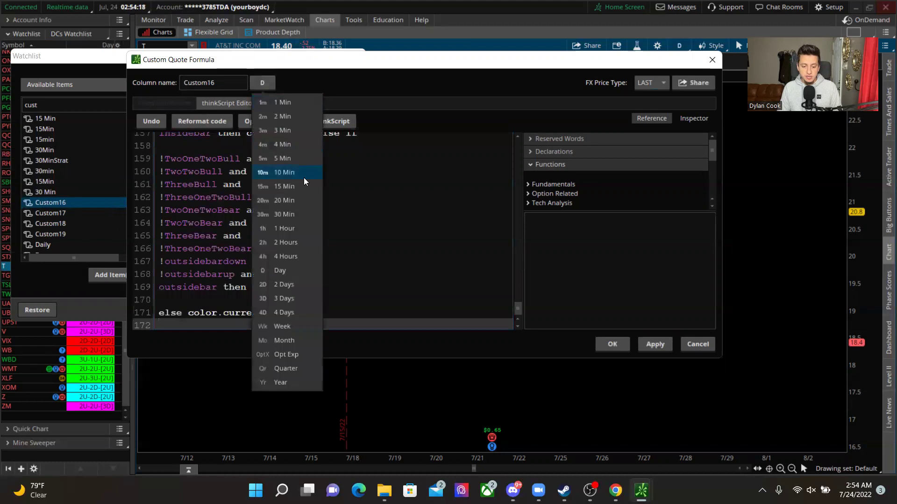
left_click(304, 231)
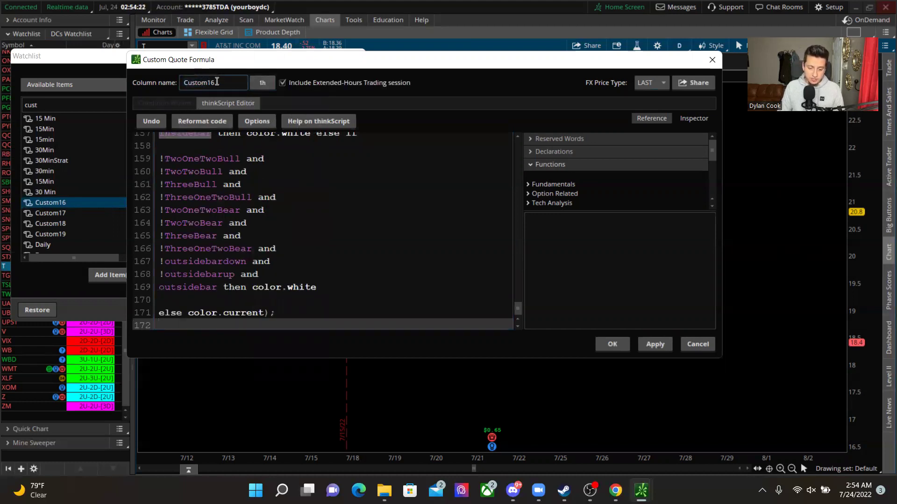
double_click(202, 83)
type("HOu")
key("BackSpace")
key("BackSpace")
type("our")
left_click(600, 344)
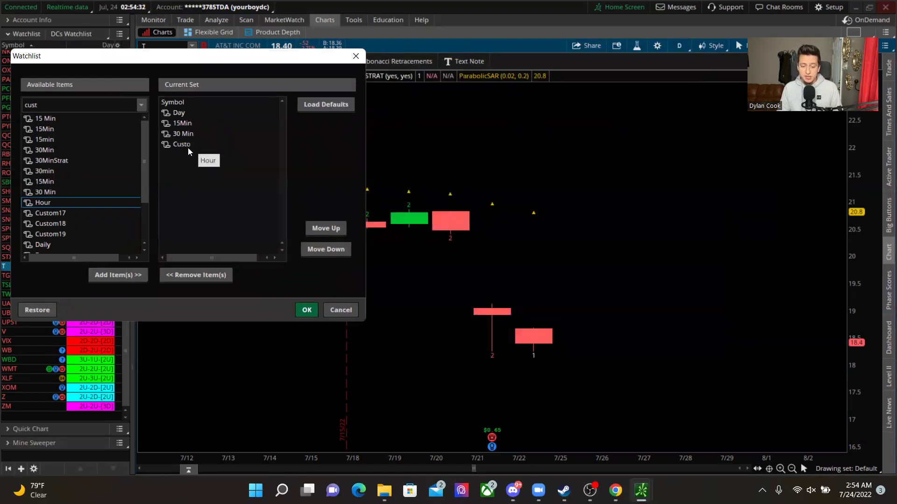
left_click(304, 309)
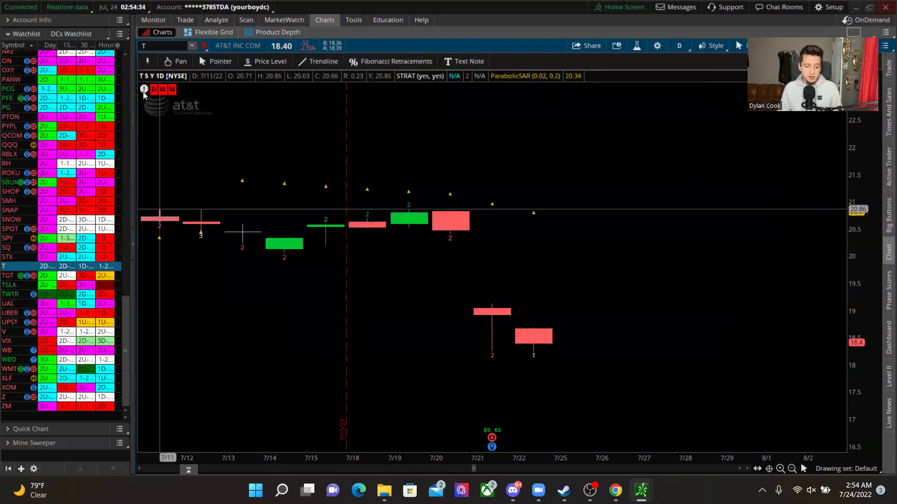
Widen the watchlist into the chart area so full Strat values show, then scroll through the tickers
left_click_drag(132, 83, 237, 84)
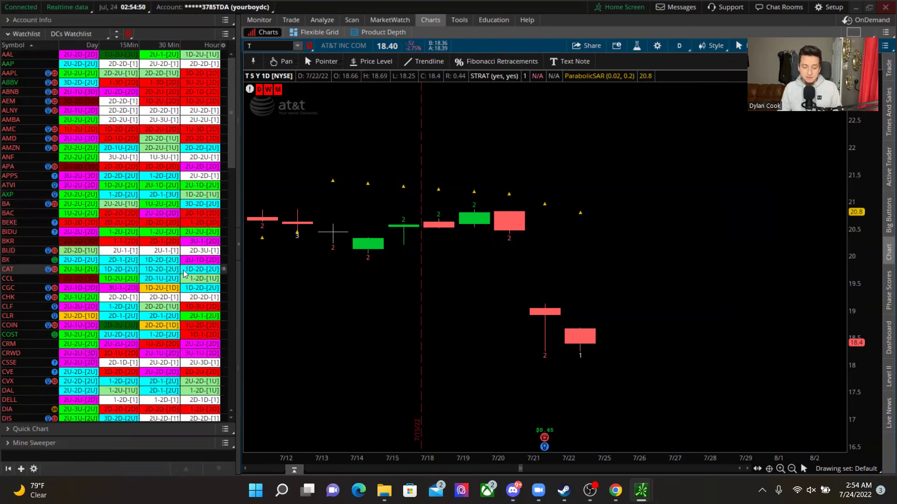
scroll(183, 274, "down", 7)
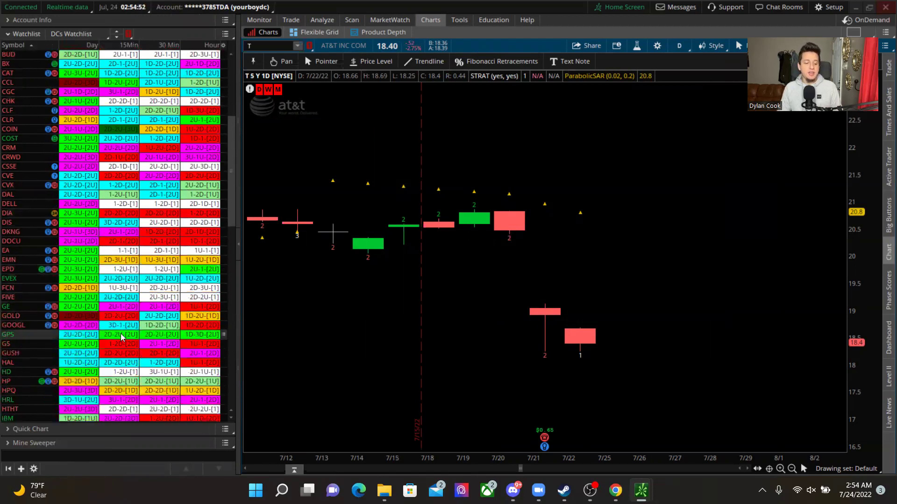
scroll(149, 332, "down", 7)
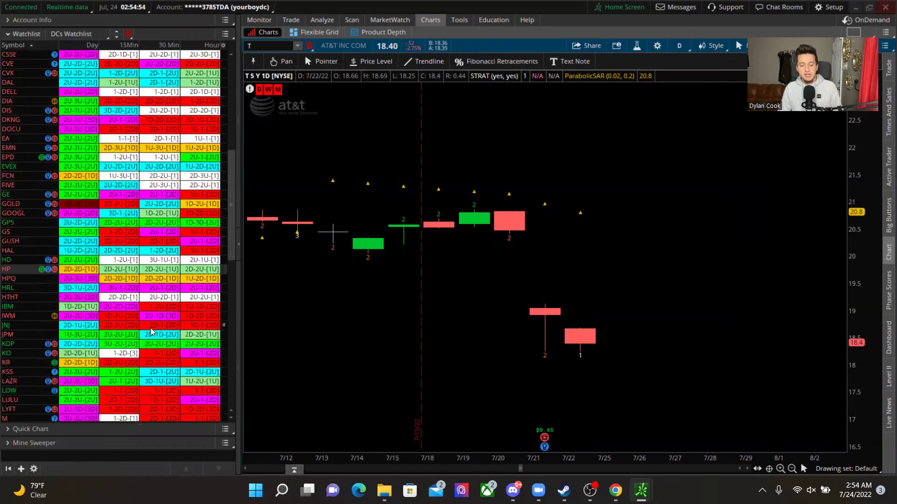
scroll(150, 327, "down", 7)
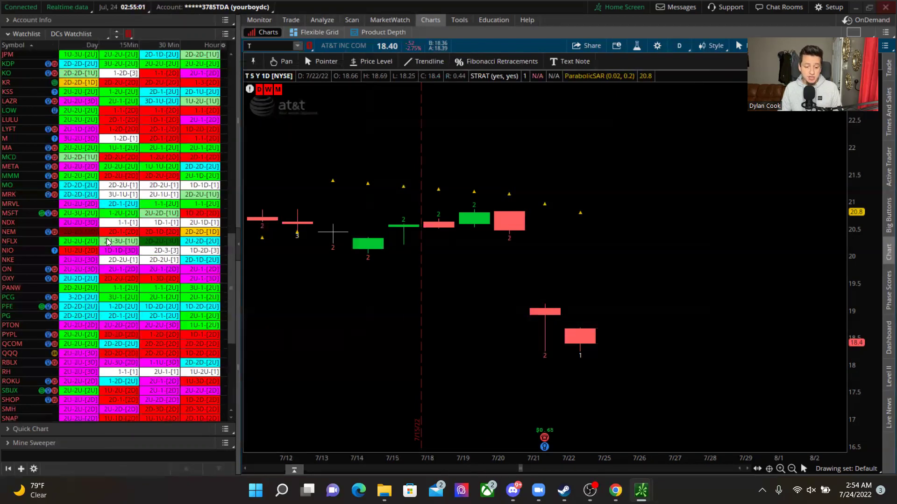
scroll(107, 239, "up", 5)
scroll(119, 287, "up", 15)
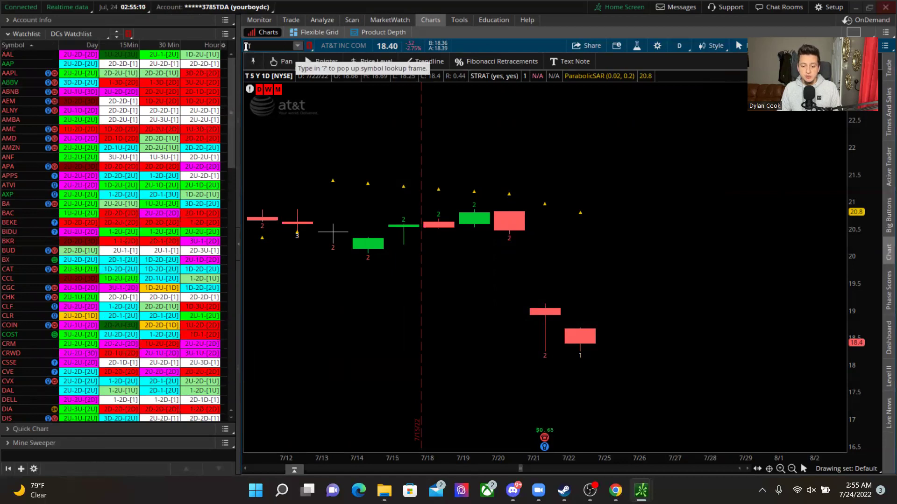
Link both the chart and the watchlist to the yellow 2 symbol group
left_click(310, 46)
left_click(305, 91)
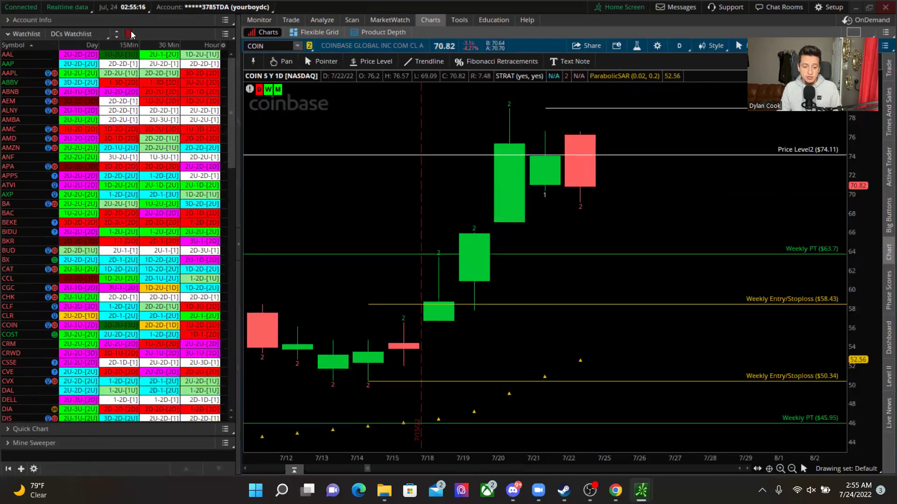
left_click(131, 34)
left_click(140, 82)
Step through ABNB, ALNY, ANF, BAC, BUD, CGC and COST until the chart shows CRWD
left_click(9, 91)
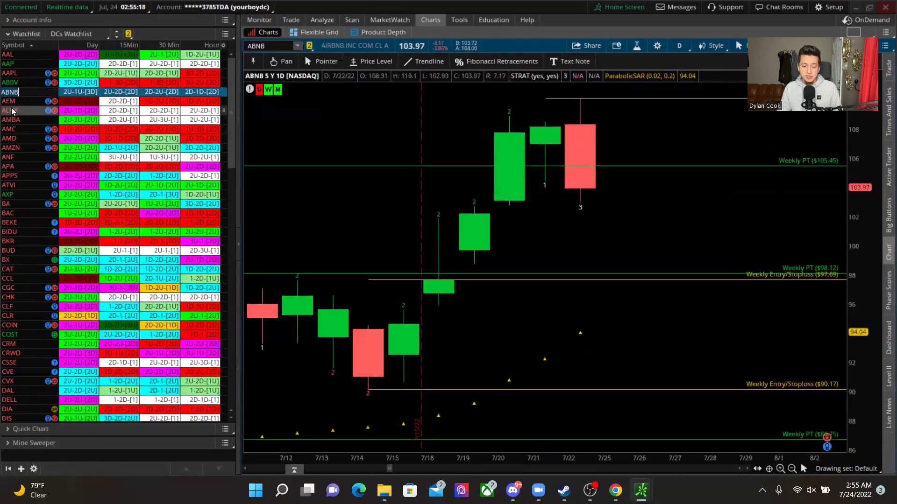
left_click(13, 111)
left_click(14, 158)
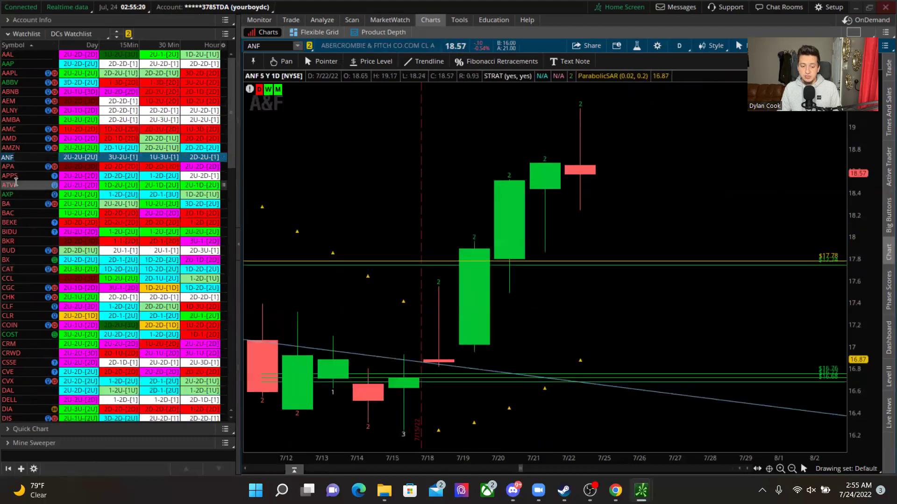
left_click(9, 213)
left_click(13, 250)
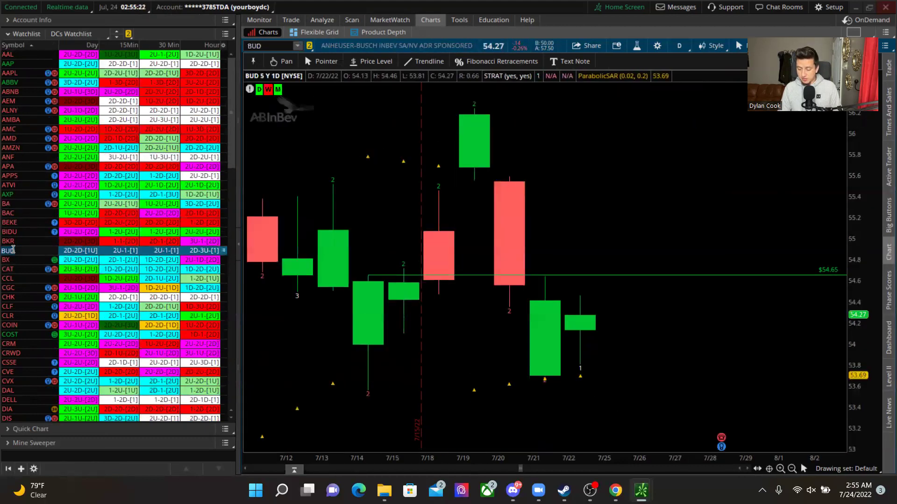
key("Down")
key("Down")
key("Down")
key("Down")
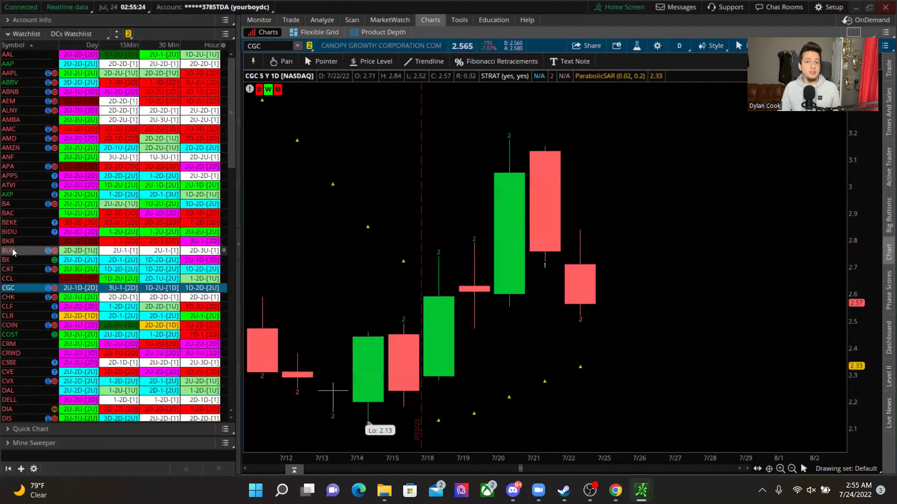
key("Down")
key("Down")
key("Down")
key("Down")
key("Down")
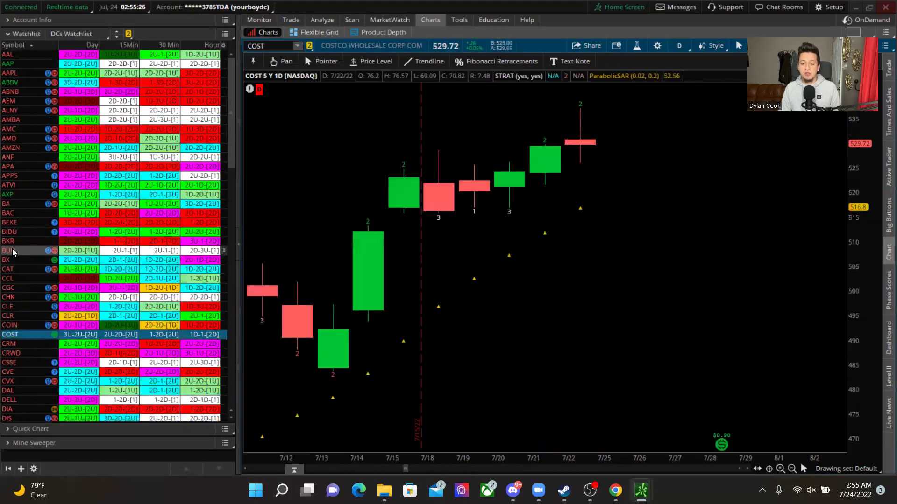
key("Down")
key("Down")
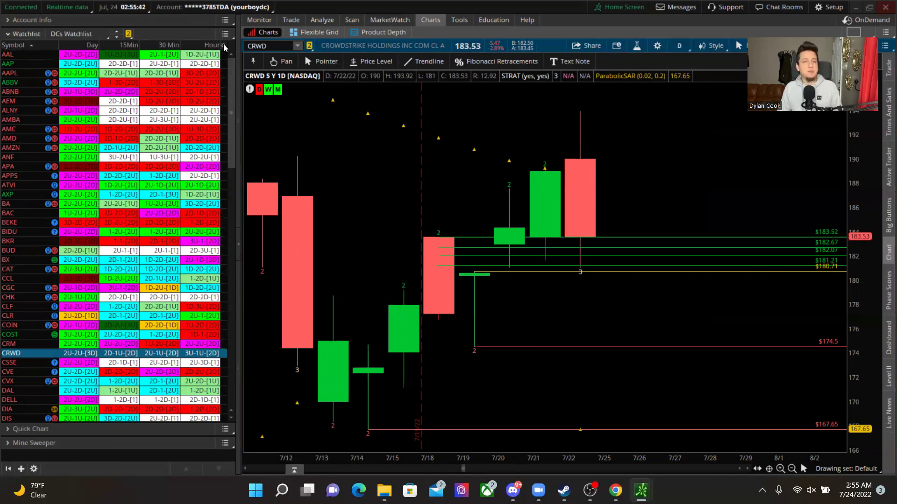
Remove the Day and Hour columns from the watchlist's column set
left_click(223, 46)
left_click(235, 55)
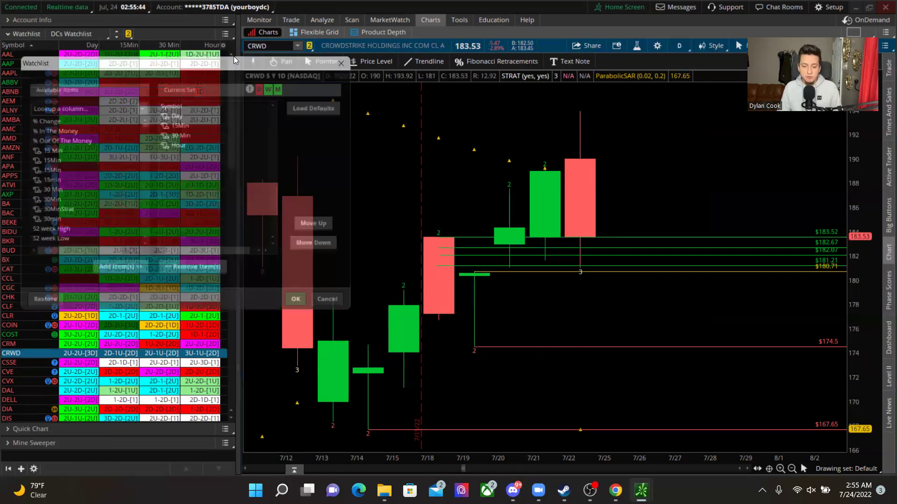
left_click(177, 114)
double_click(176, 114)
double_click(178, 134)
left_click(308, 313)
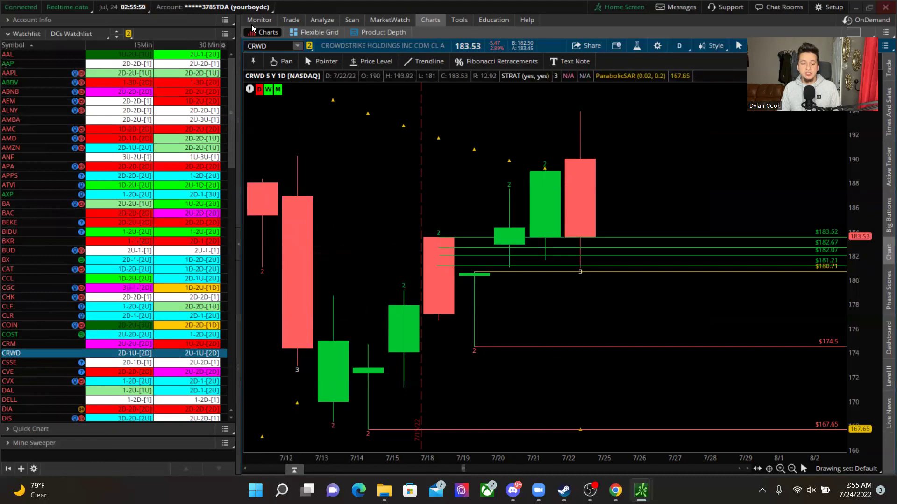
Reload the default watchlist columns: Symbol, Last, Net Change, Bid and Ask
left_click(223, 46)
left_click(238, 55)
left_click(205, 112)
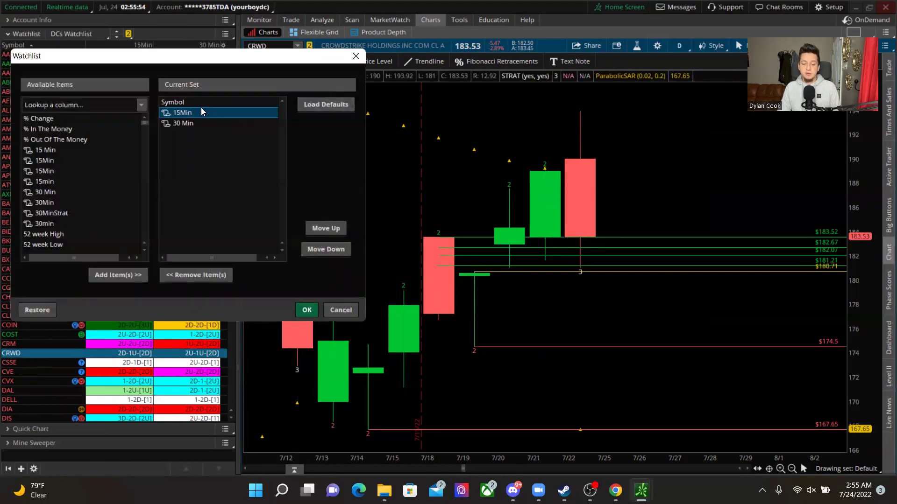
left_click(326, 104)
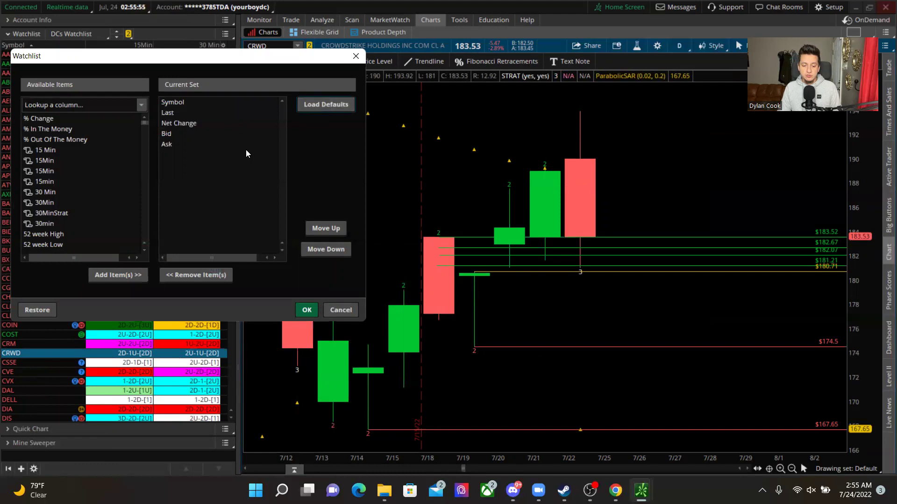
Apply the default columns, then strip Last, Net Change, Bid and Ask from the set
left_click(306, 309)
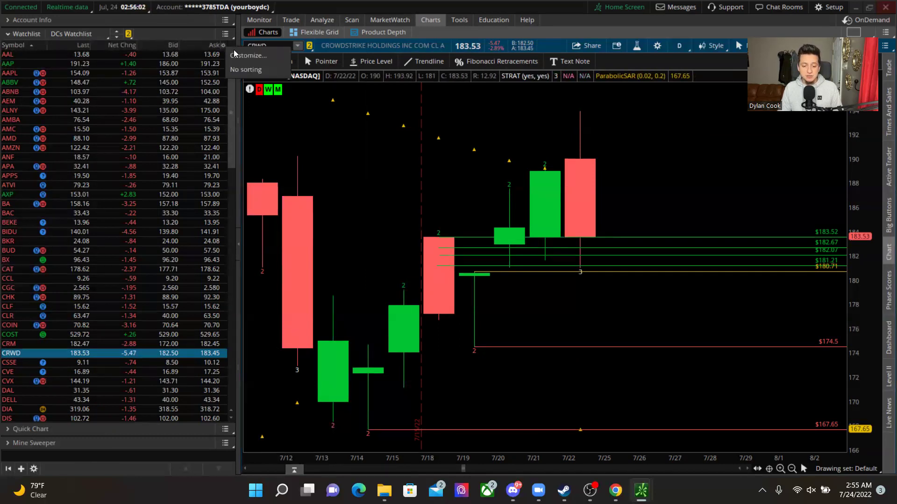
left_click(223, 45)
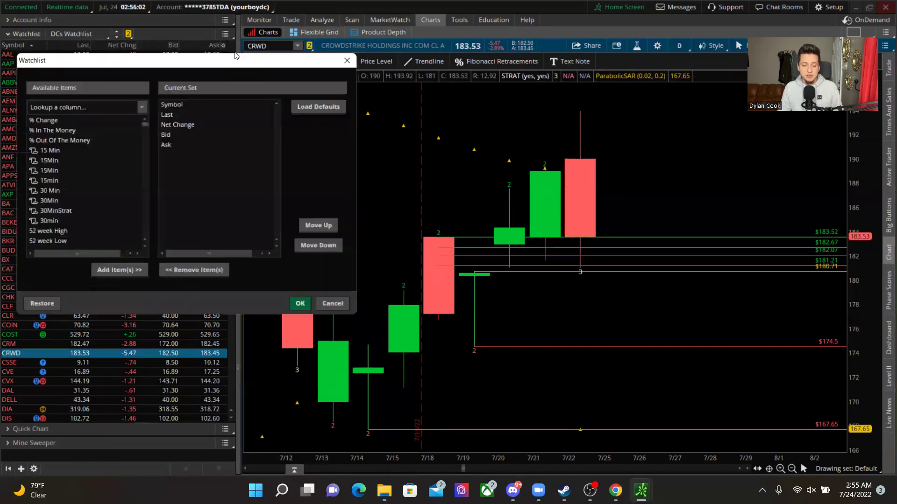
double_click(183, 113)
double_click(183, 114)
left_click(177, 114)
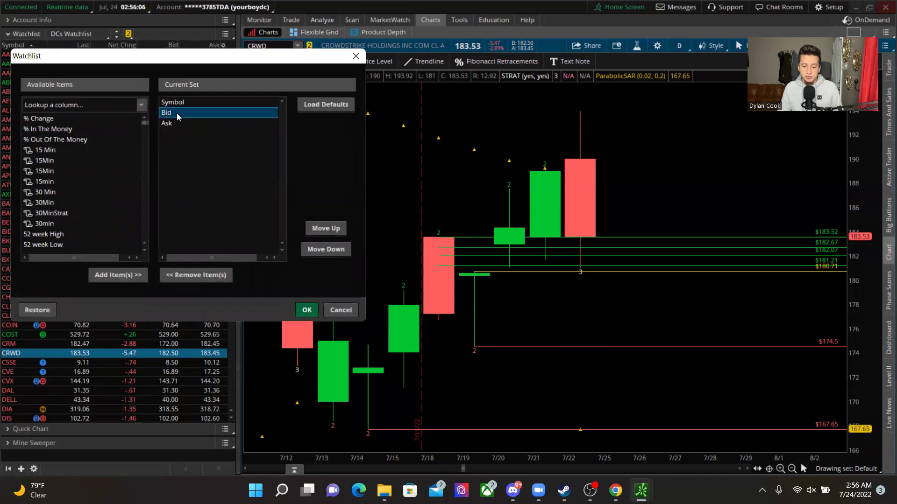
left_click(202, 275)
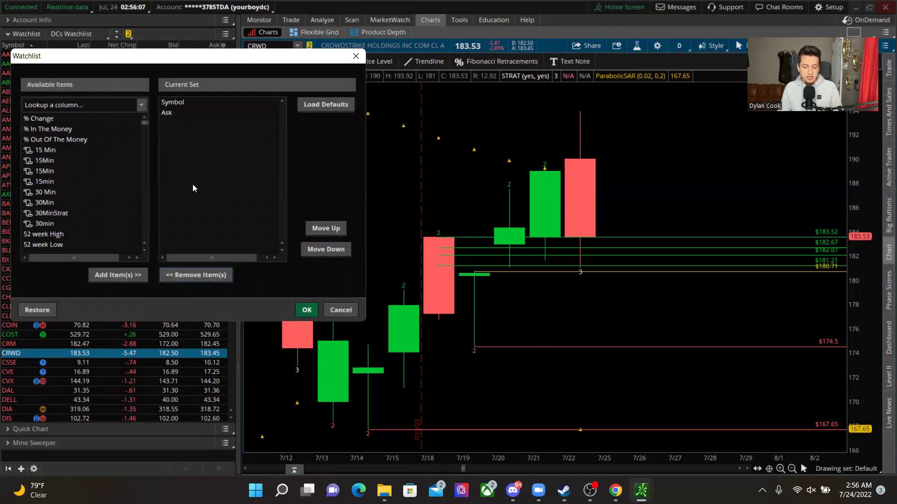
left_click(191, 114)
left_click(204, 275)
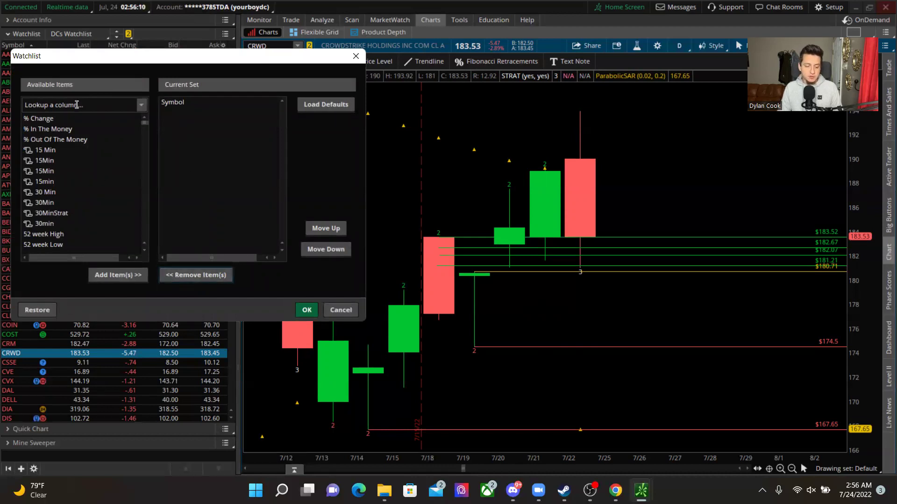
Add the Day, Hour, 30 Min and 15 Min Strat columns and apply the new set
left_click(78, 104)
type("day")
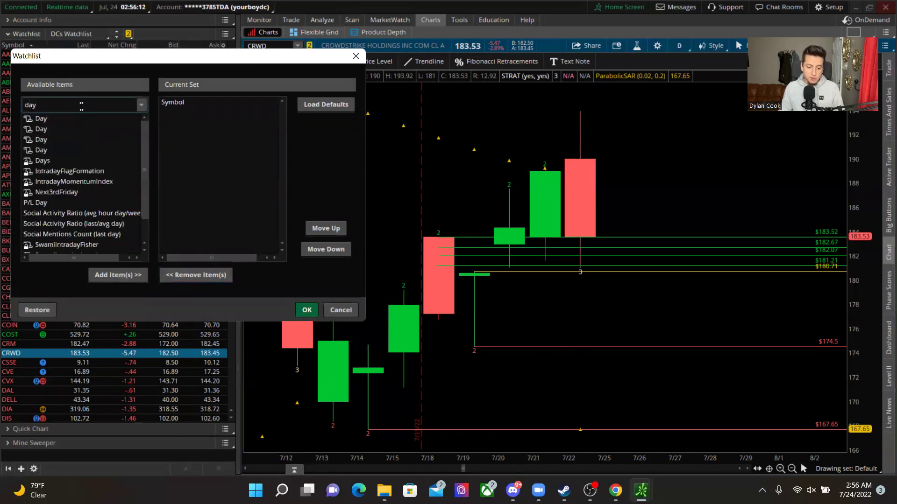
double_click(79, 120)
left_click(73, 102)
type("hour")
double_click(73, 119)
left_click(72, 102)
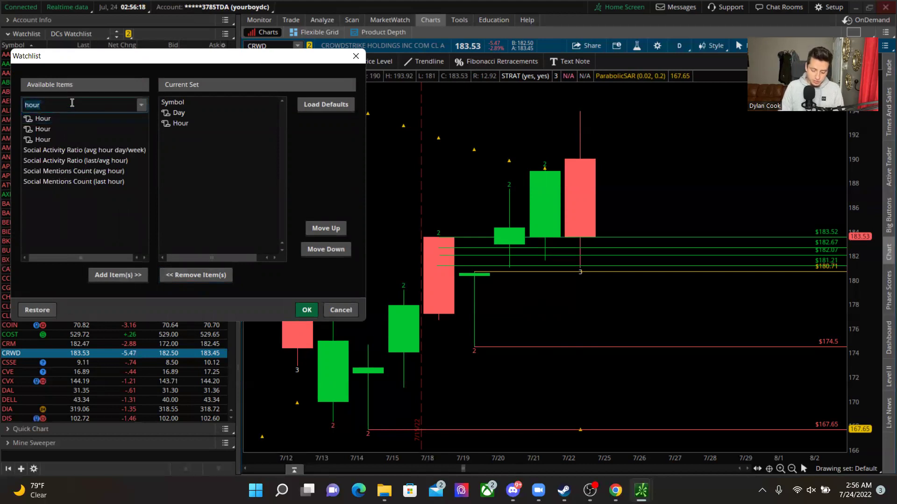
type("30")
double_click(61, 120)
left_click(56, 106)
type("15")
double_click(64, 119)
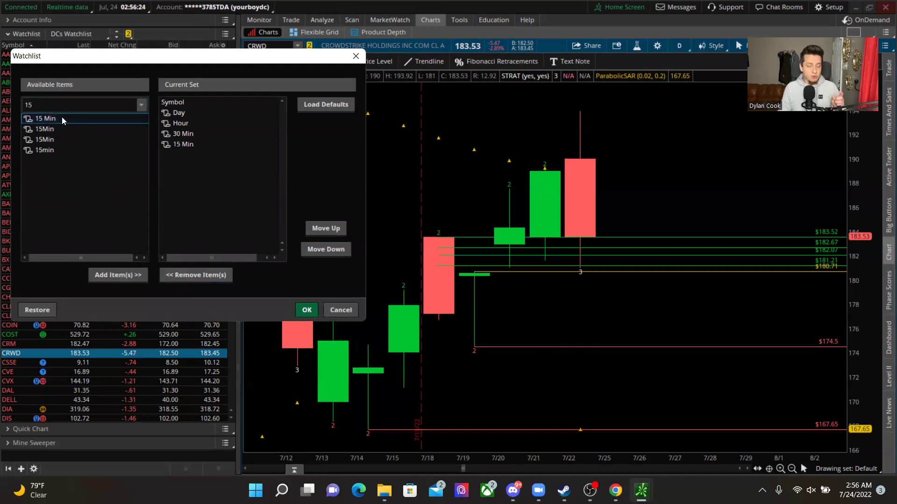
left_click(301, 309)
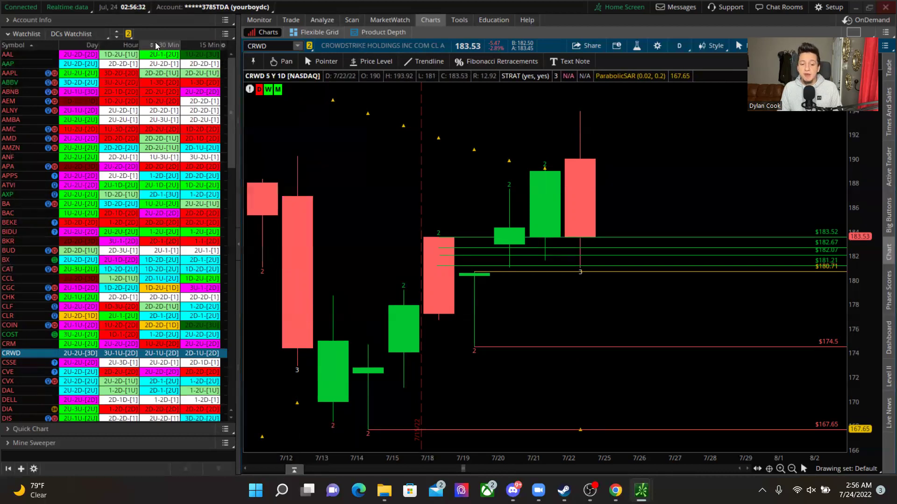
Move 30 Min to the first column and Hour ahead of Day, giving 30 Min, Hour, Day, 15 Min
left_click_drag(162, 46, 80, 46)
left_click_drag(201, 45, 170, 58)
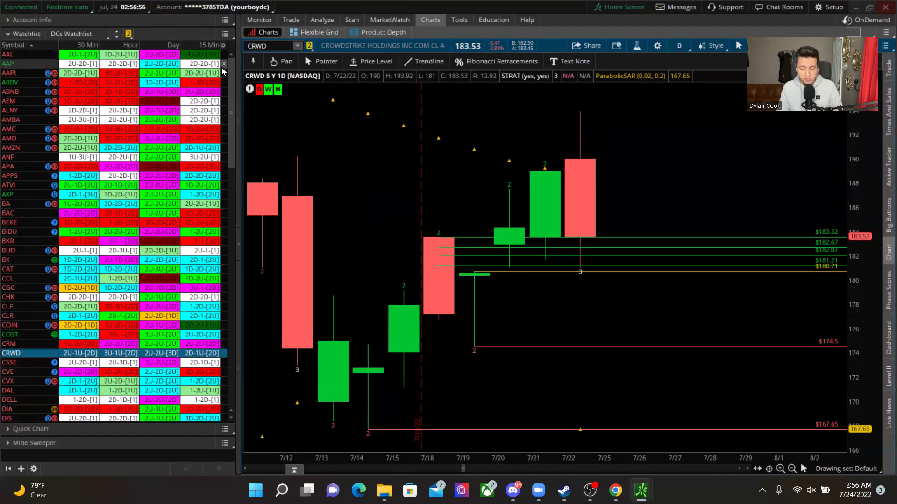
mouse_move(583, 485)
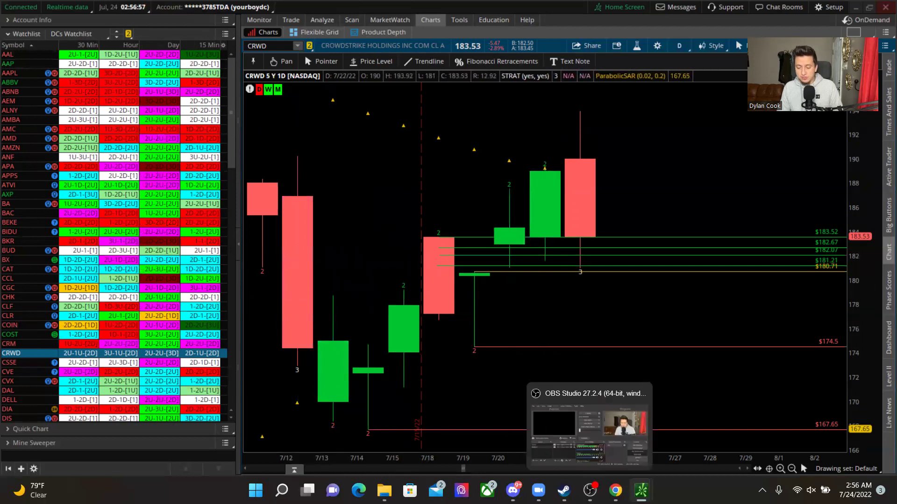
mouse_move(641, 490)
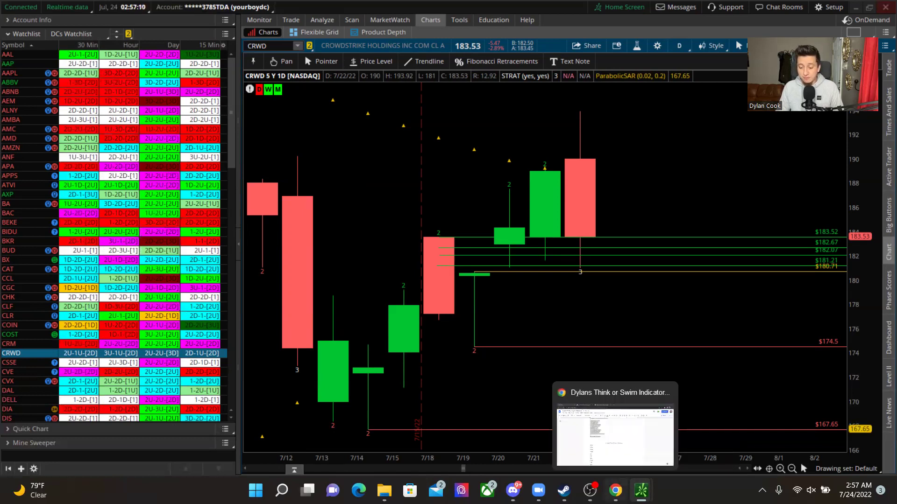
Switch to Chrome's Infinite Signals BAND tab and open the group's Post feed, scrolling its posts
left_click(616, 490)
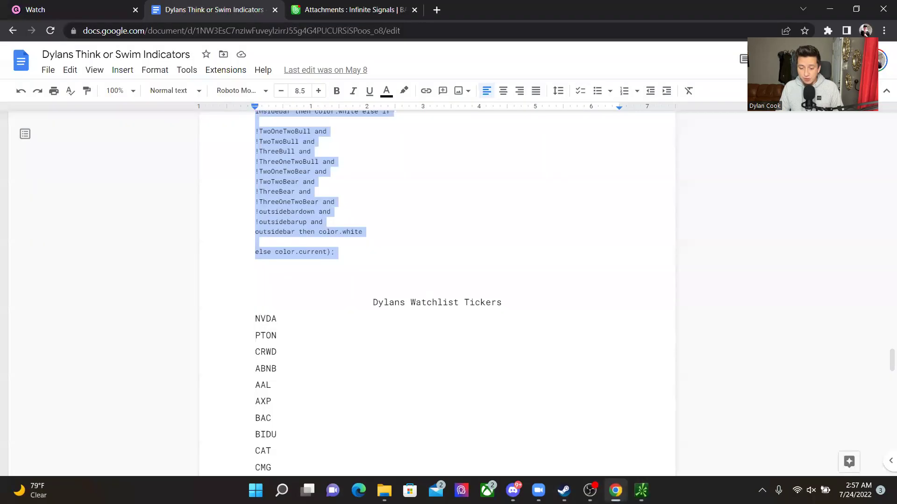
left_click(372, 11)
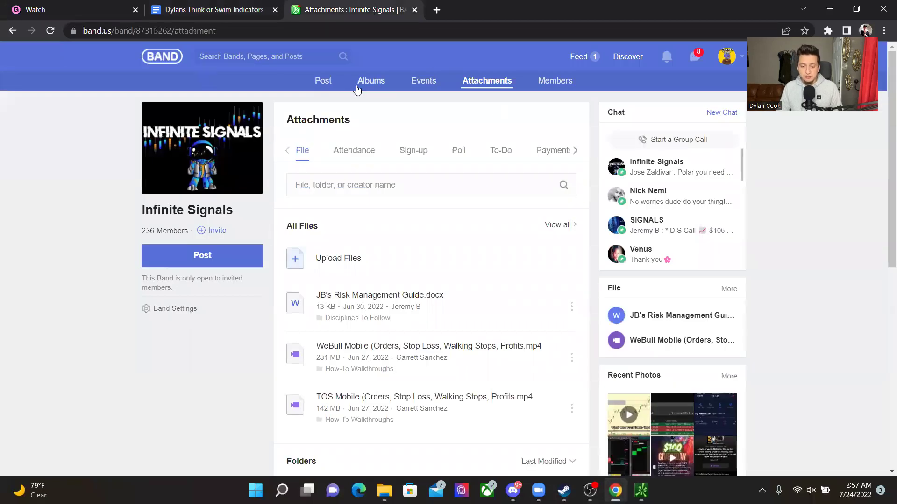
left_click(322, 83)
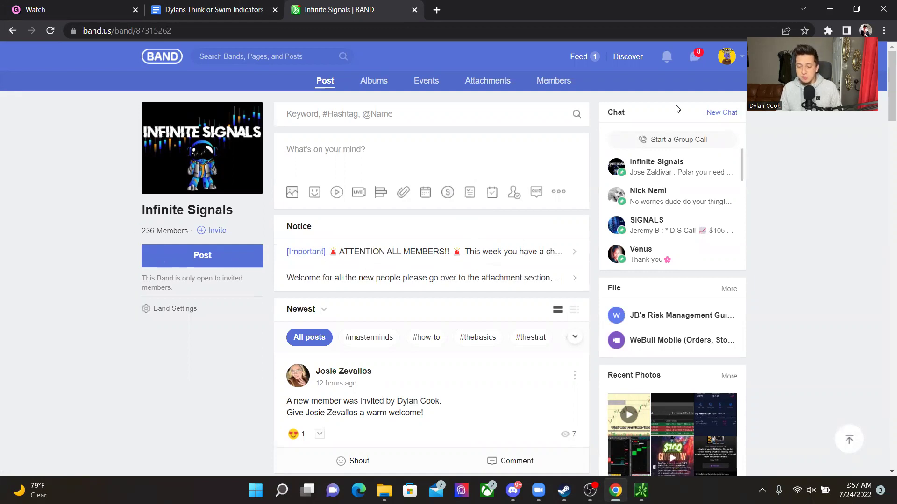
scroll(489, 266, "down", 10)
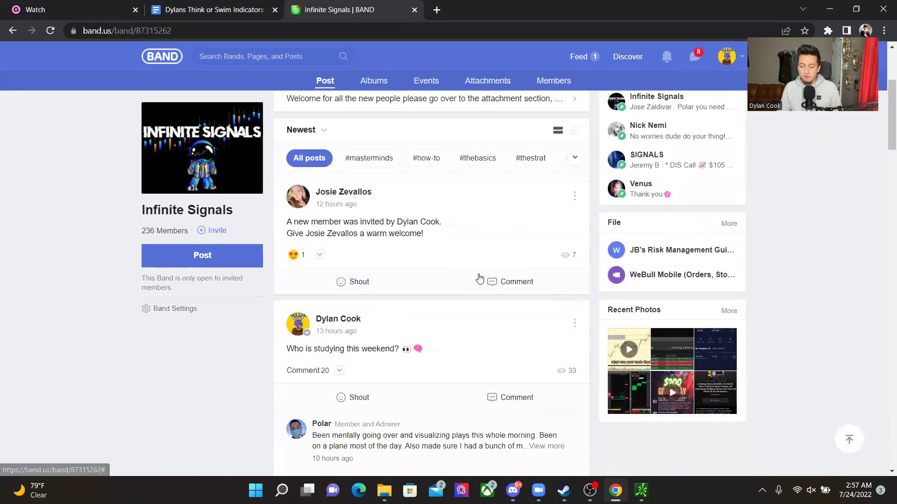
scroll(481, 275, "up", 10)
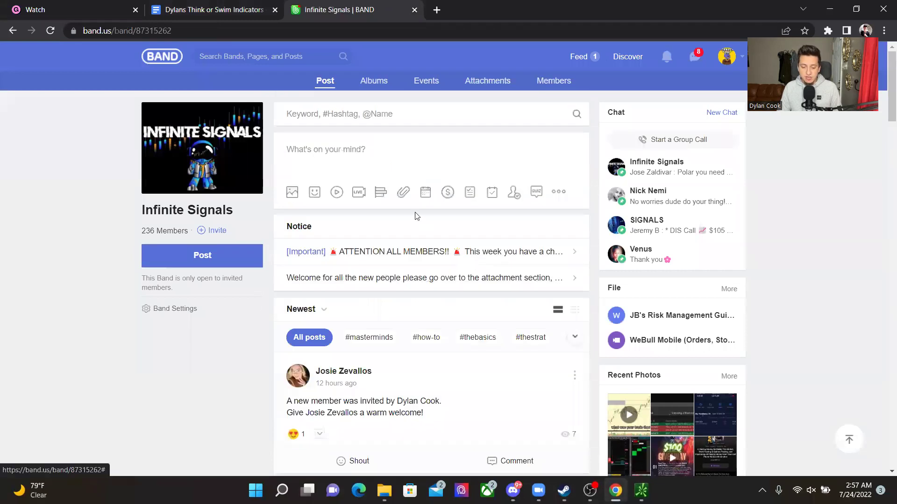
left_click(695, 58)
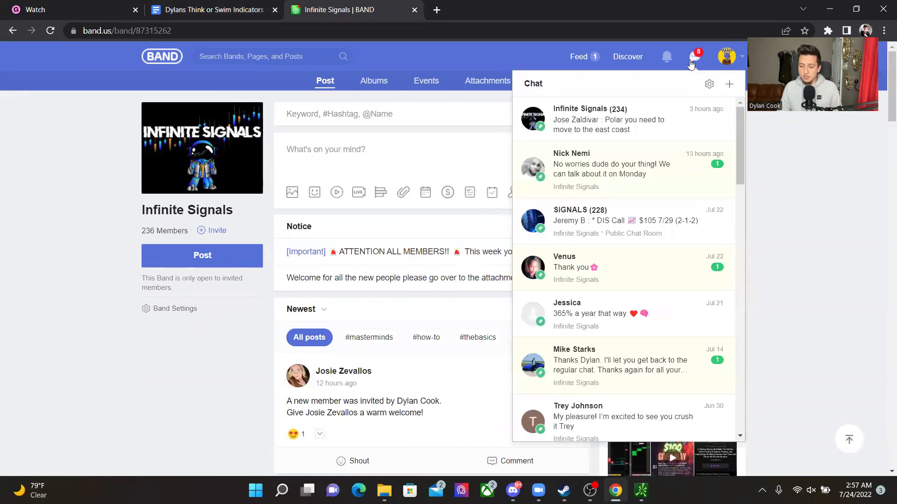
left_click(636, 115)
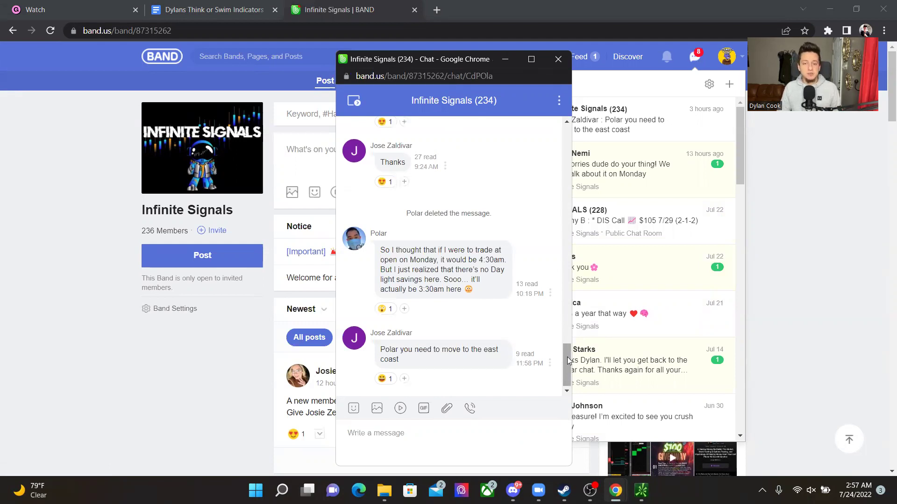
scroll(568, 355, "up", 1)
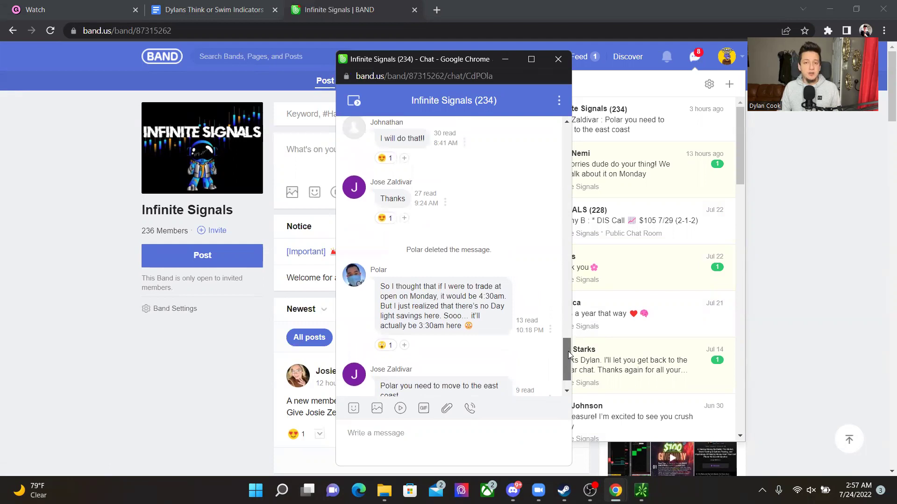
left_click_drag(568, 355, 607, 265)
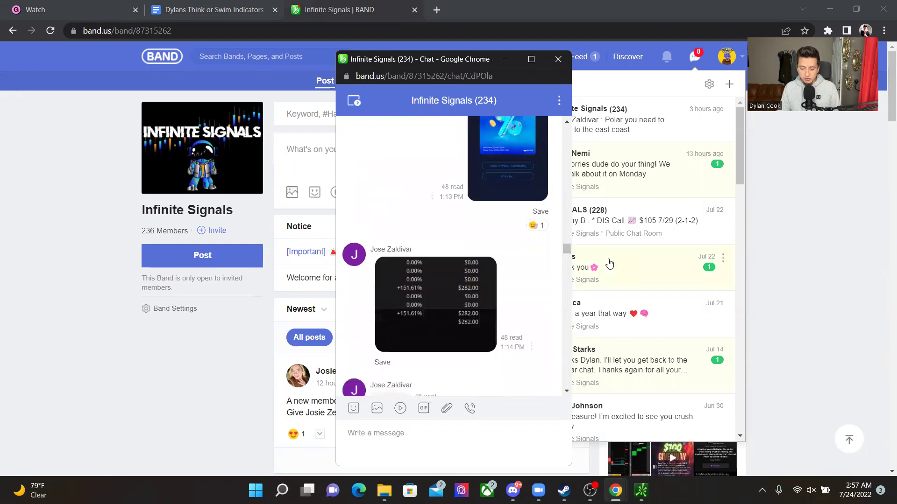
left_click(457, 290)
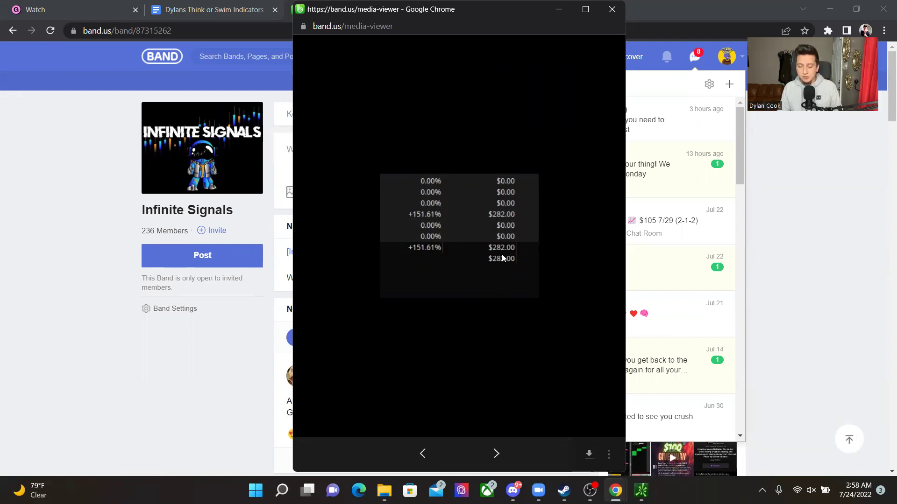
left_click(611, 10)
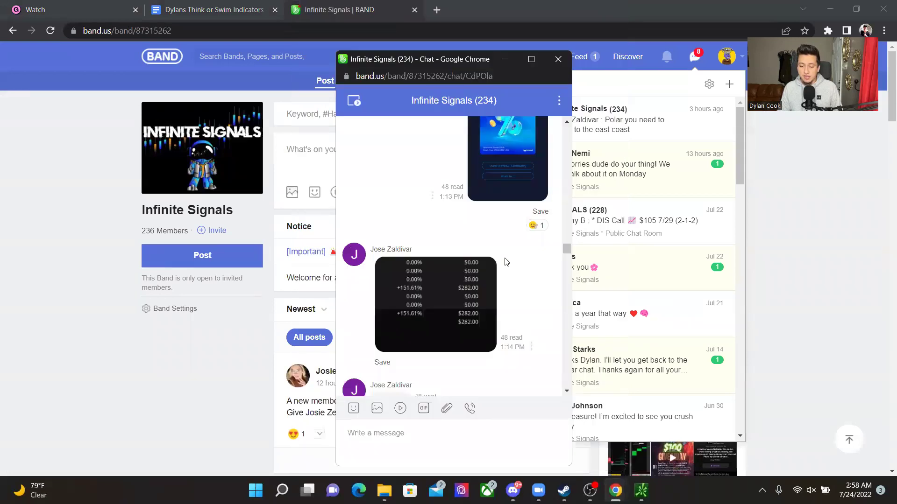
left_click(521, 211)
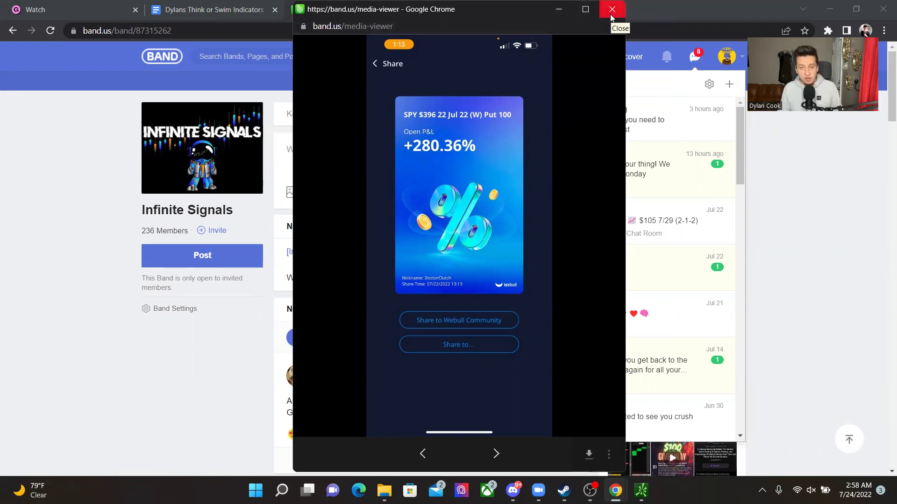
left_click(558, 13)
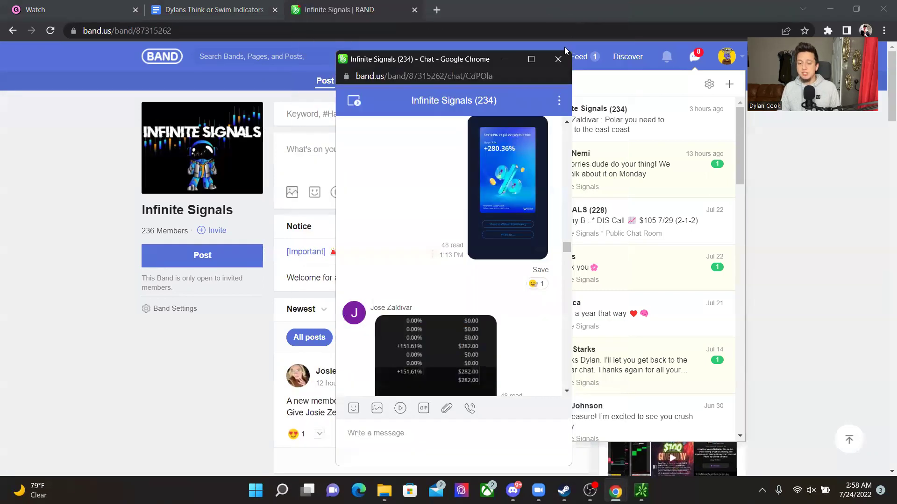
left_click(508, 59)
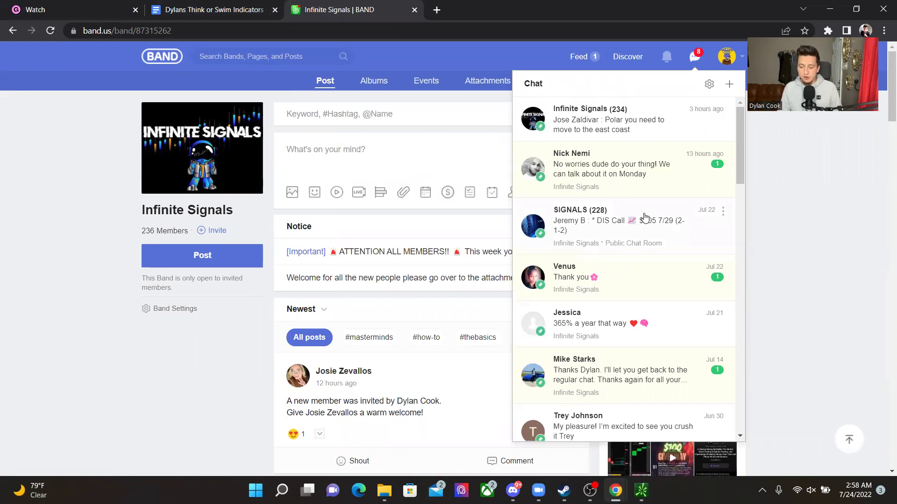
Open the SIGNALS chat room, scroll back through messages and enlarge the Watchlist 7/21 image
left_click(641, 219)
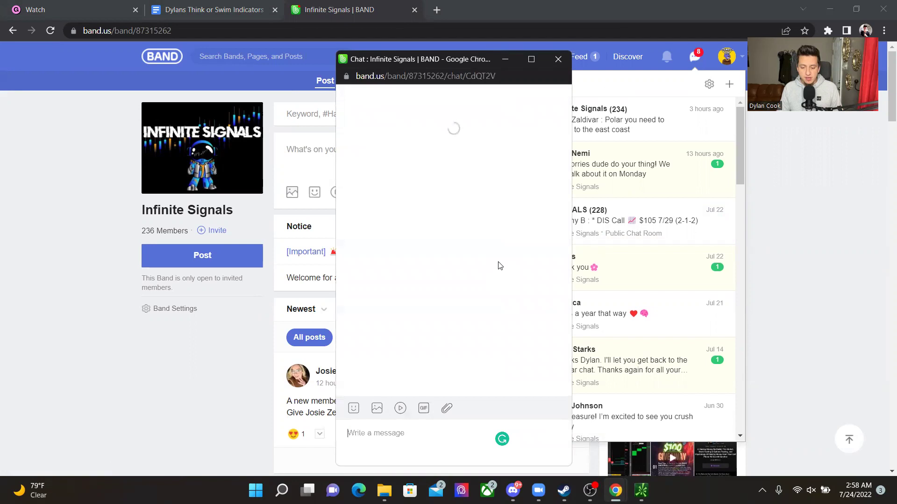
scroll(498, 266, "up", 10)
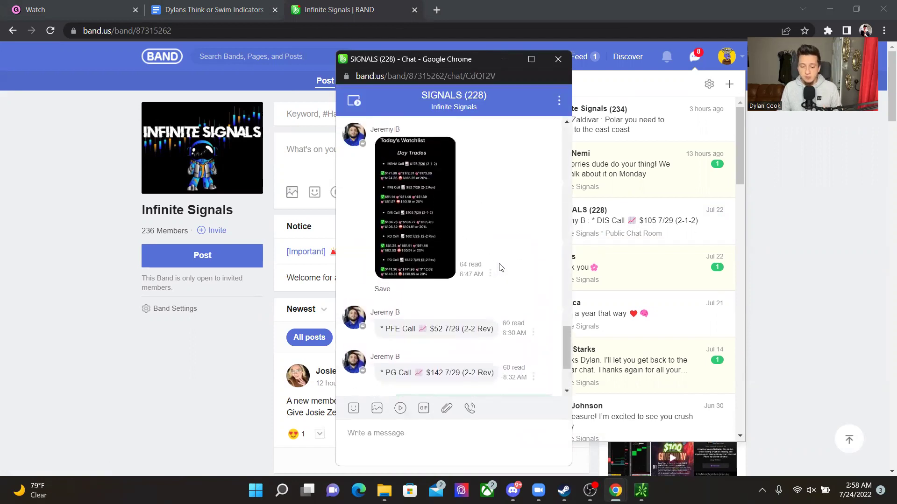
scroll(500, 265, "up", 3)
scroll(424, 239, "down", 2)
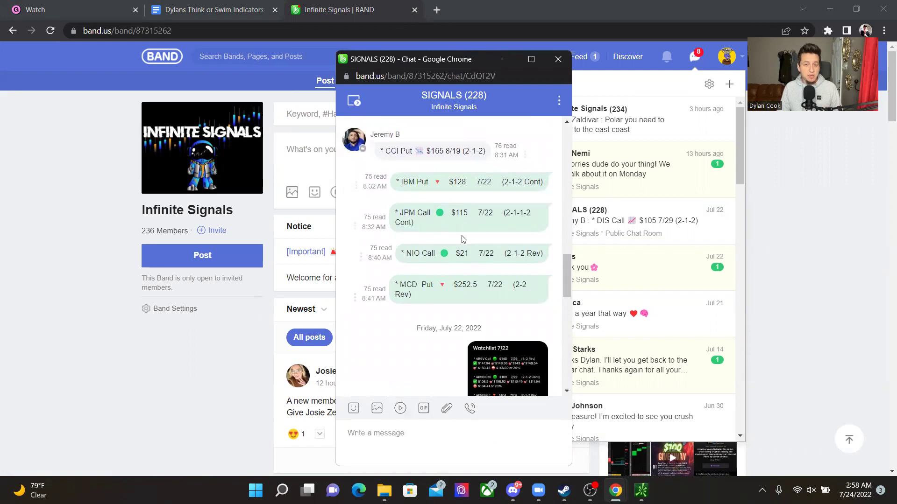
scroll(469, 240, "up", 8)
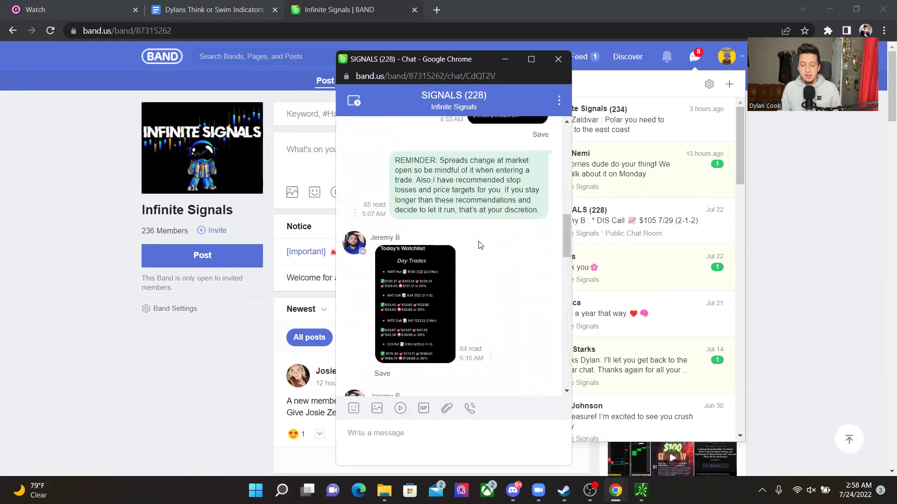
scroll(480, 245, "up", 5)
left_click(513, 244)
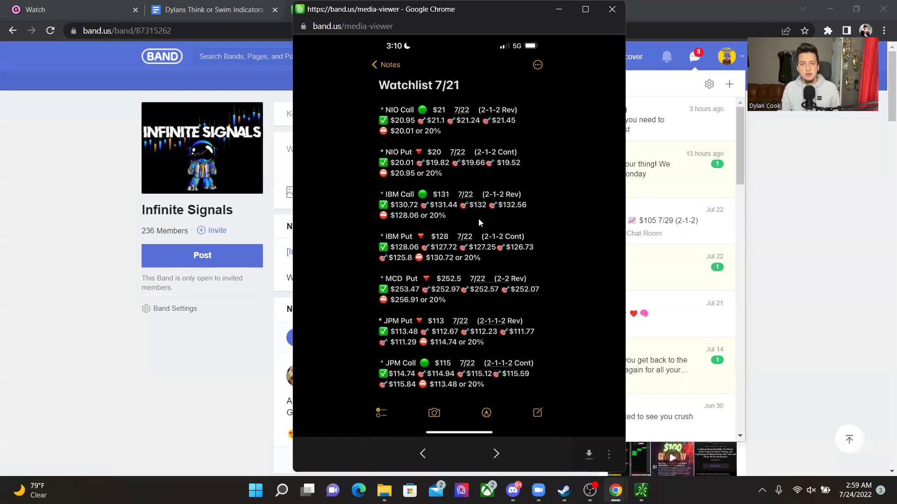
Close the enlarged Watchlist 7/21 image and the SIGNALS chat window, then dismiss the Start menu
left_click(557, 16)
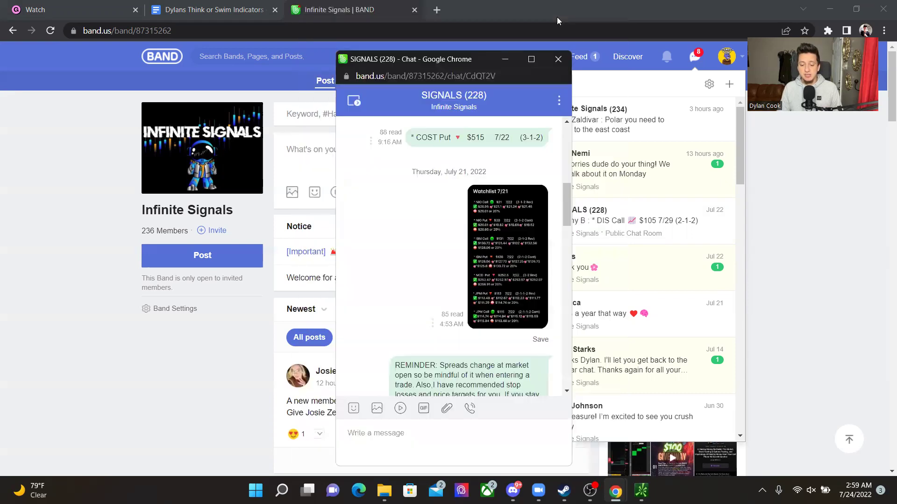
left_click(509, 57)
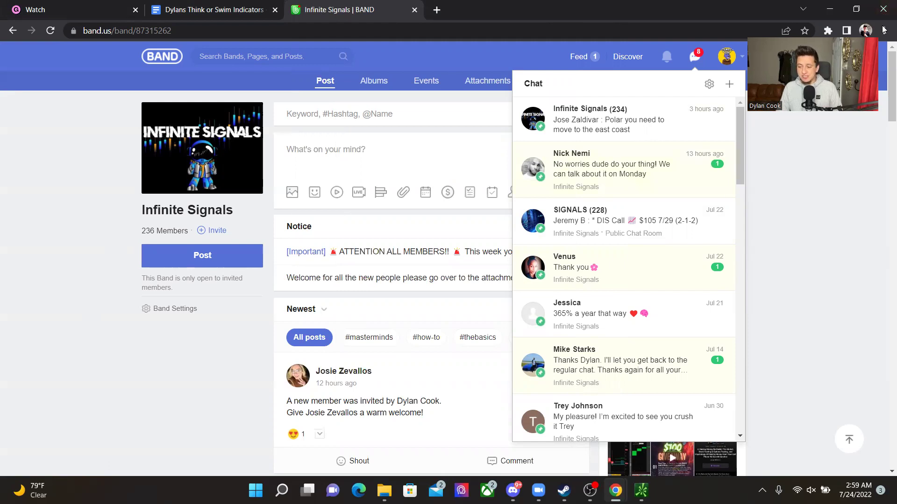
key("super")
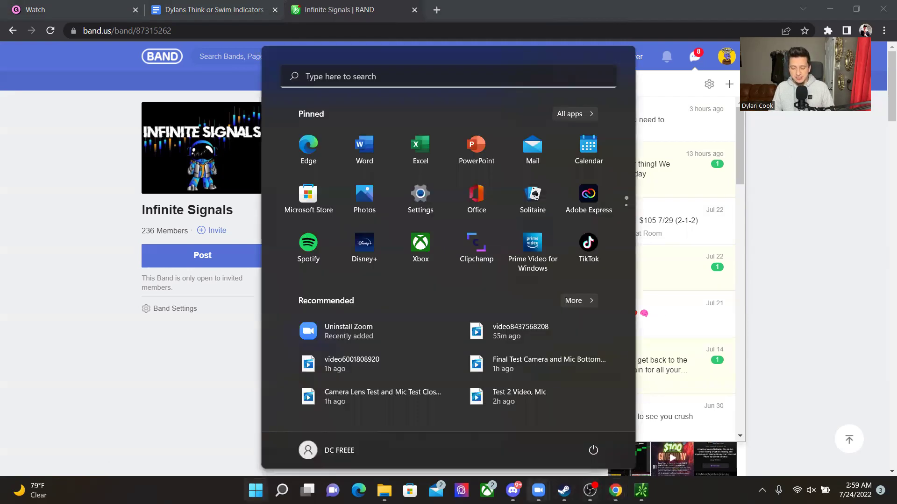
mouse_move(542, 482)
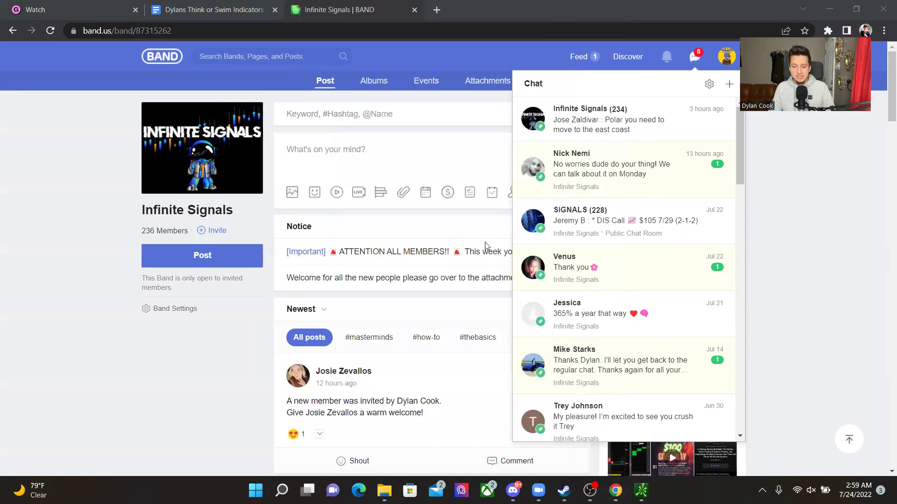